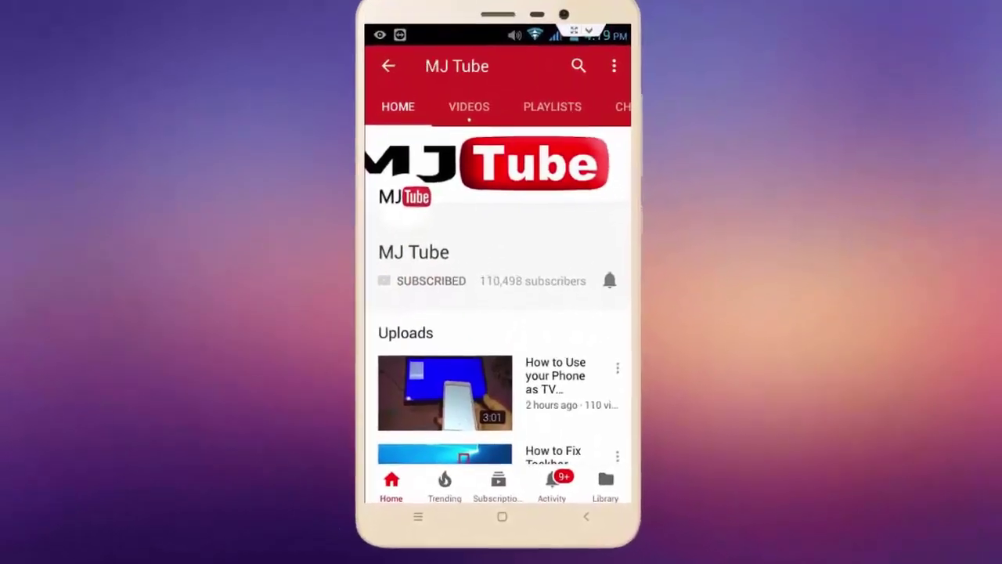
Tap the bell beside SUBSCRIBED to get all notifications from MJ Tube
left_click(609, 280)
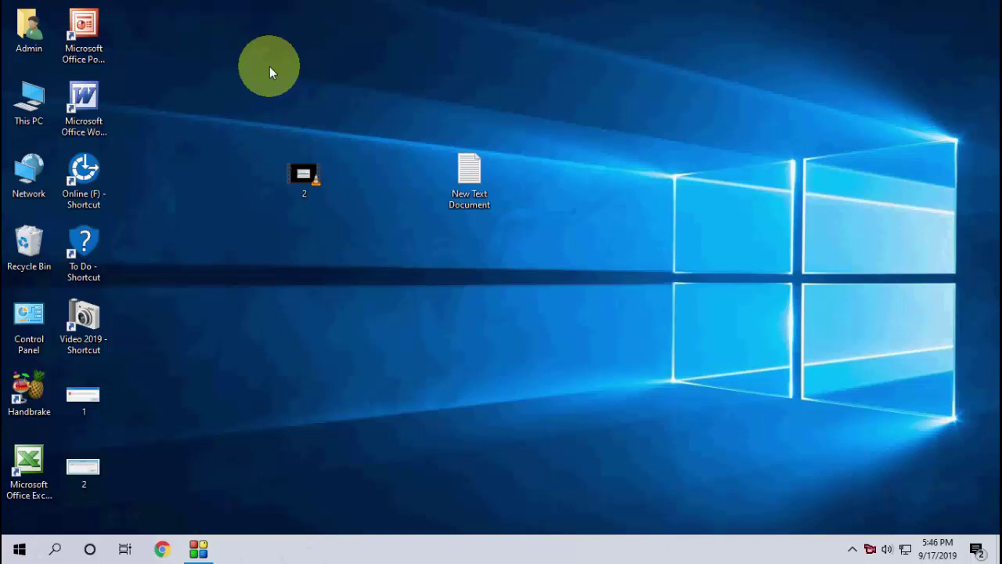
Go to Control Panel's Programs and Features and select Adobe Reader XI
double_click(30, 319)
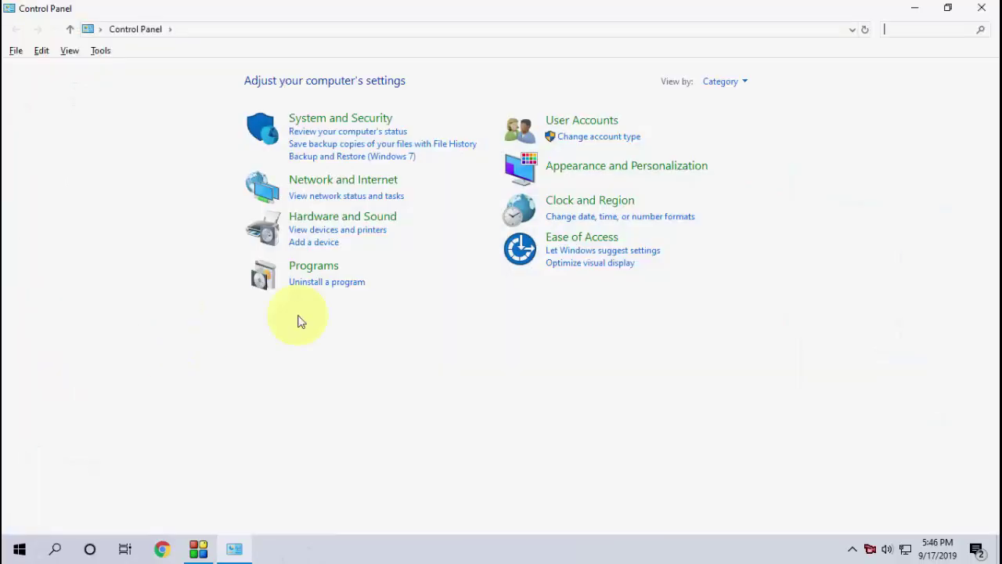
left_click(308, 275)
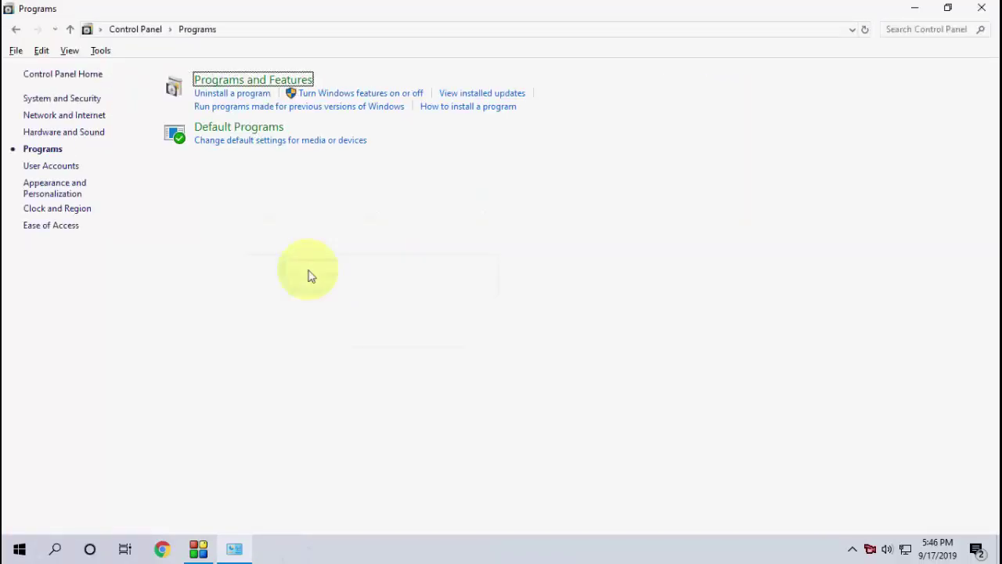
left_click(240, 81)
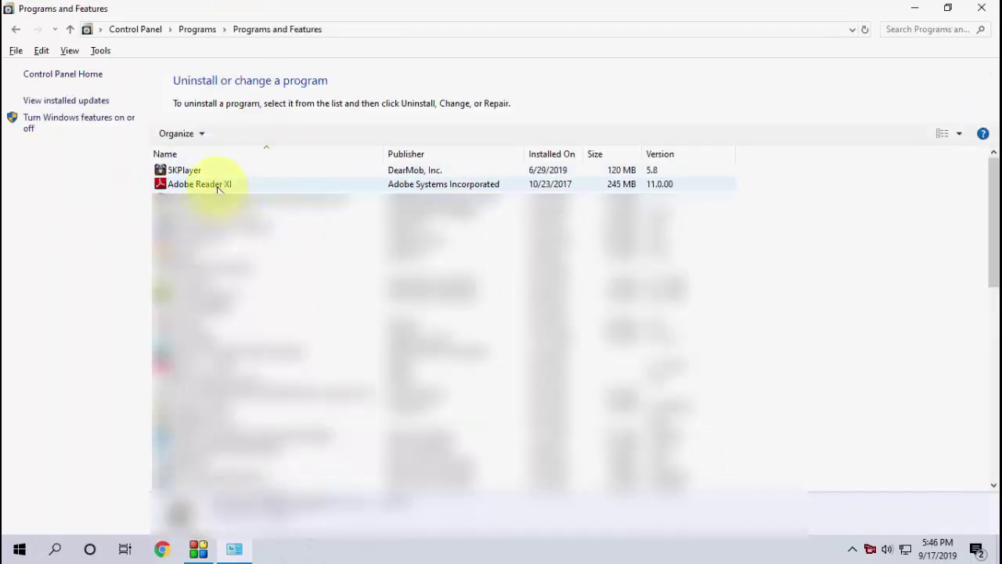
left_click(218, 186)
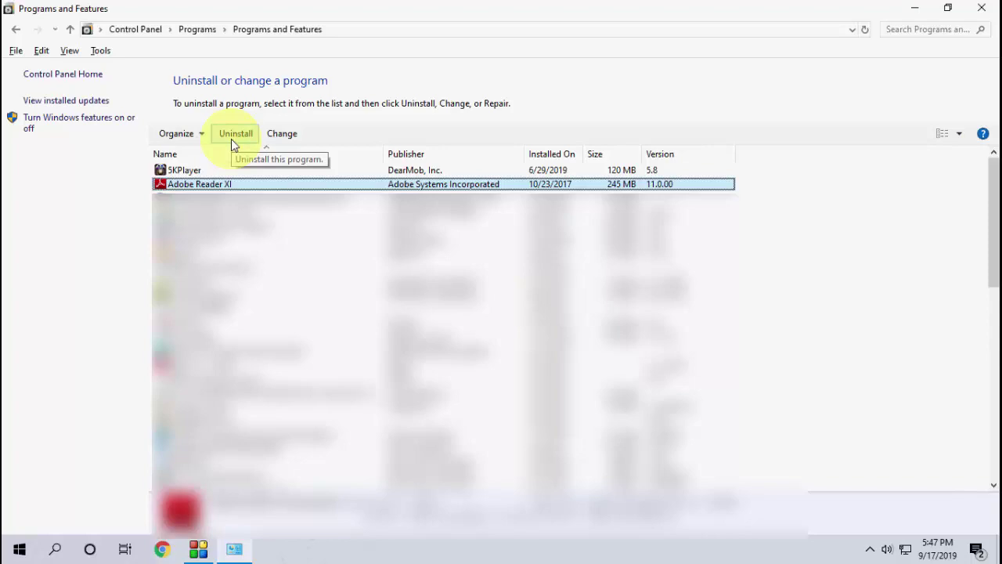
Close Programs and Features, refresh the desktop, and switch Chrome to the IObit Uninstaller page
left_click(979, 10)
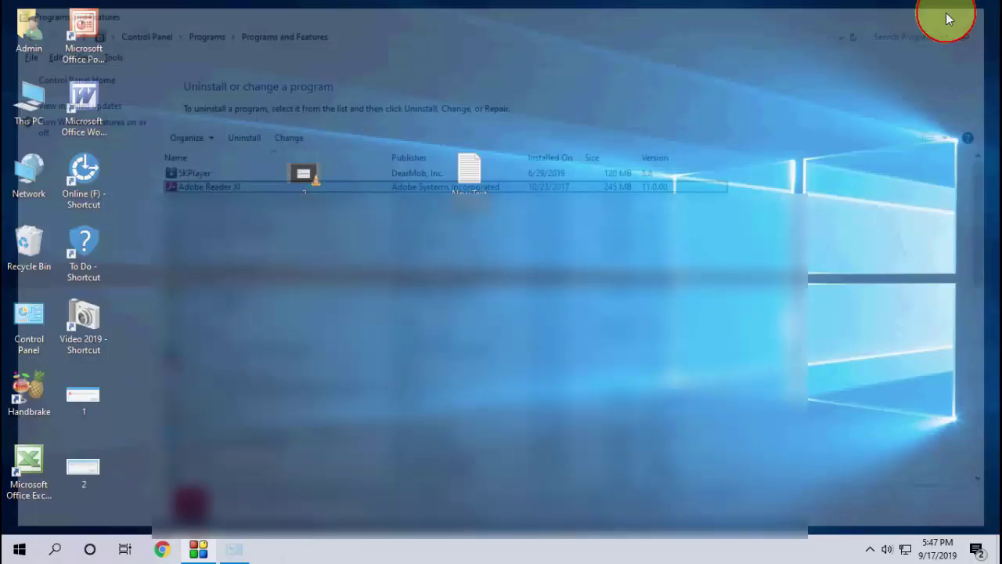
right_click(451, 88)
left_click(526, 139)
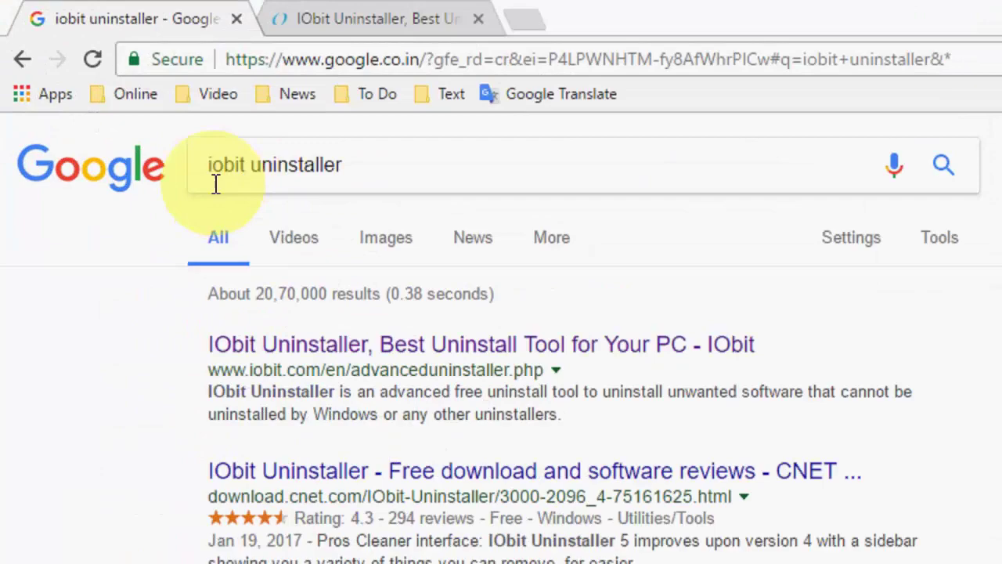
left_click(376, 19)
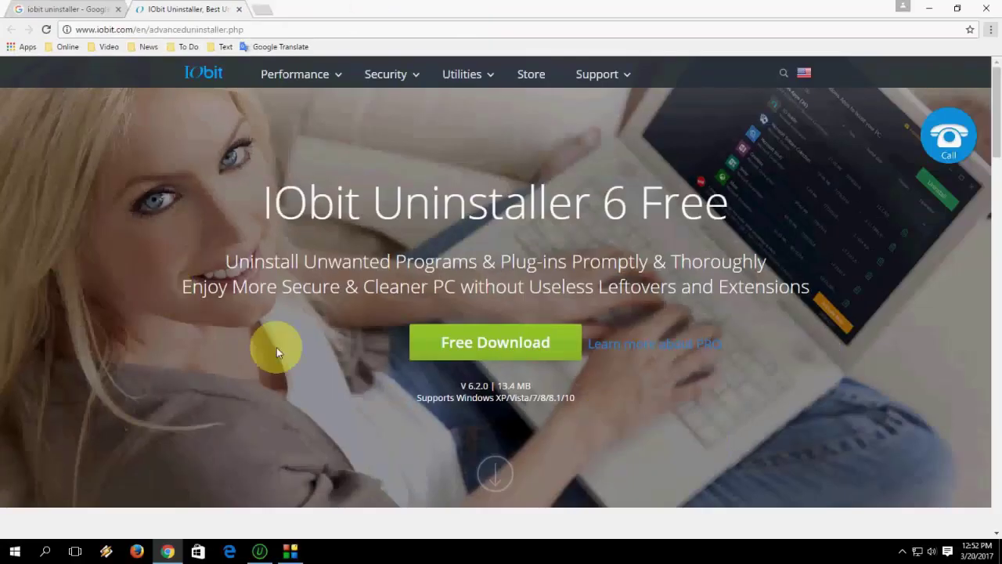
Uninstall SHAREit and all its components with IObit Uninstaller
left_click(929, 8)
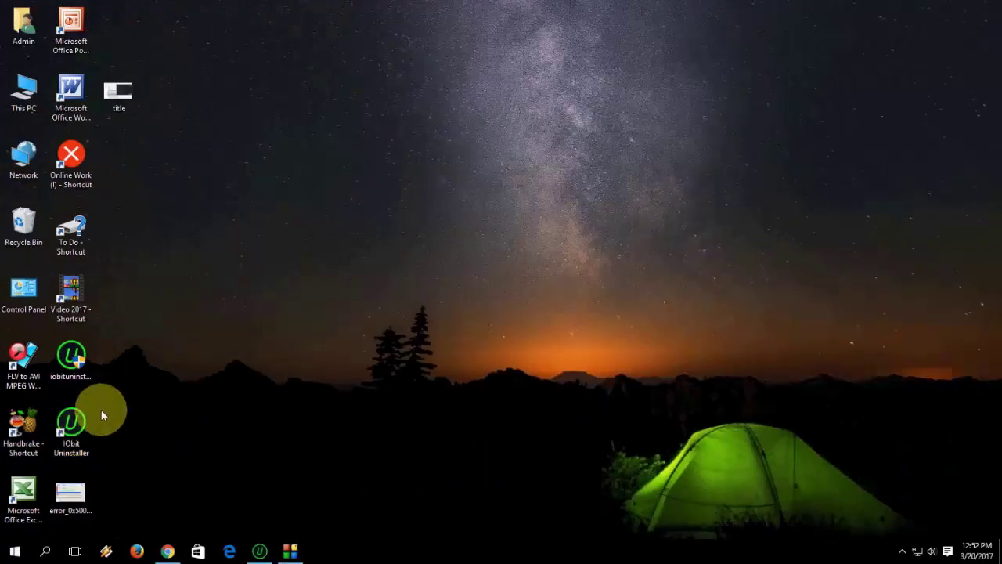
double_click(75, 429)
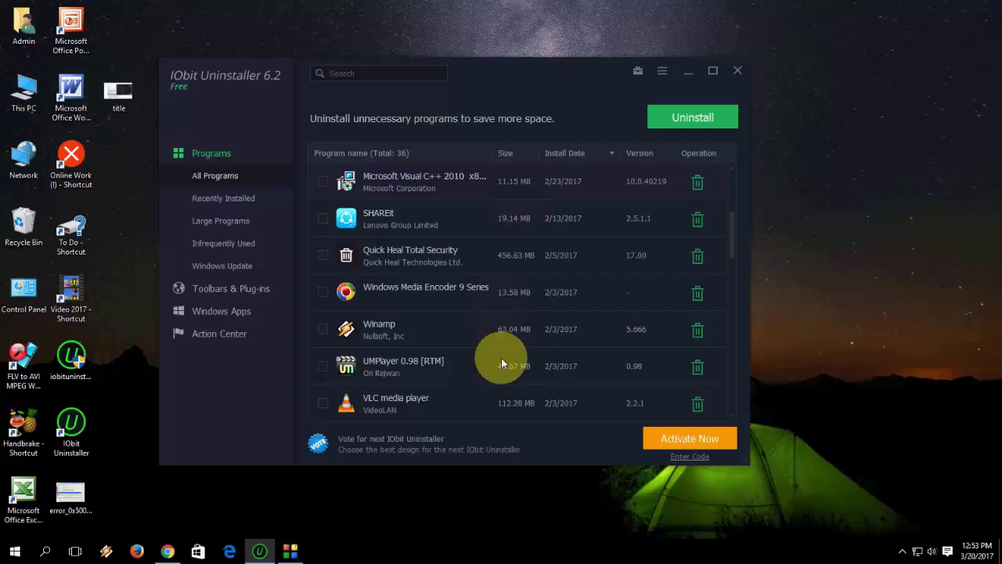
left_click(321, 219)
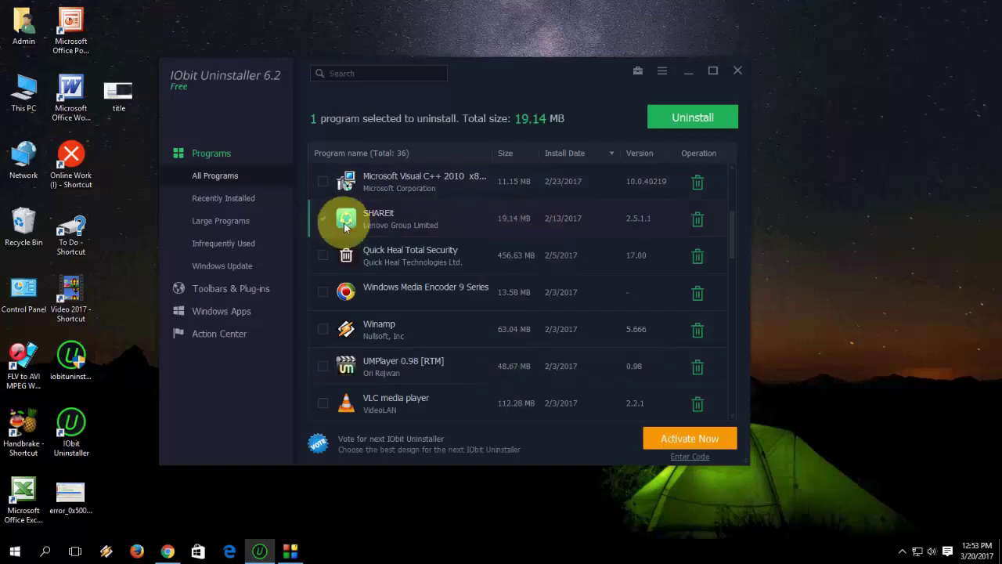
left_click(692, 118)
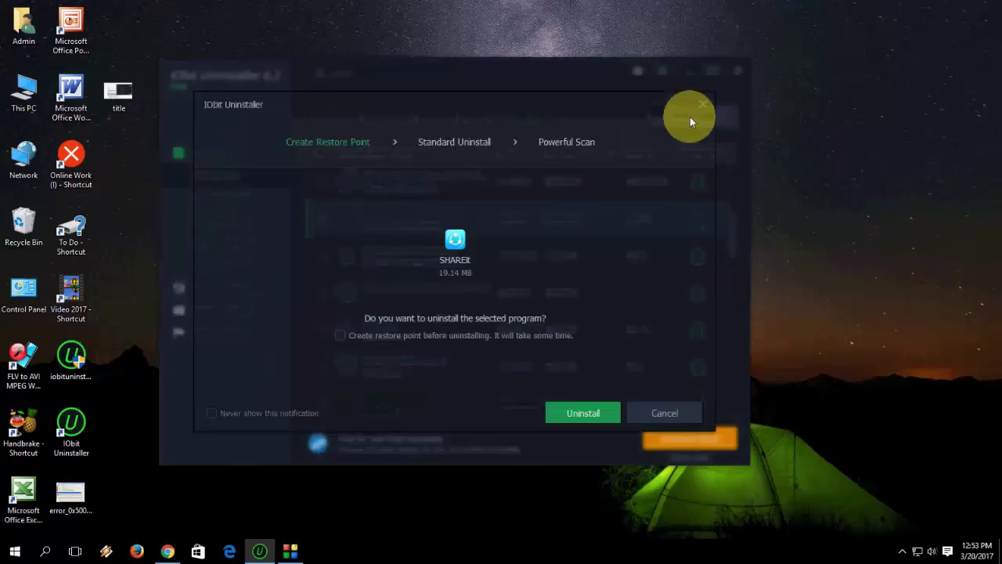
left_click(590, 417)
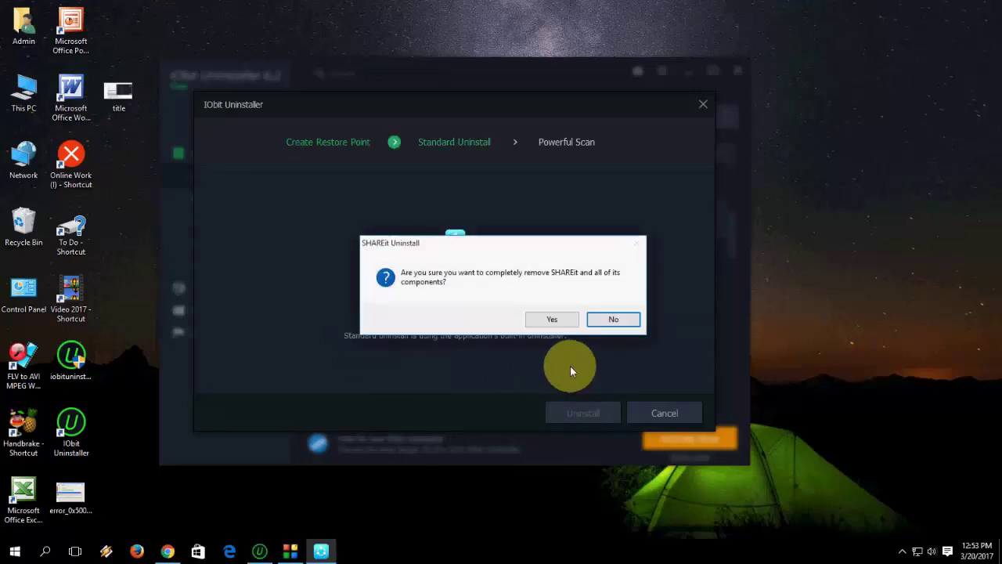
left_click(552, 318)
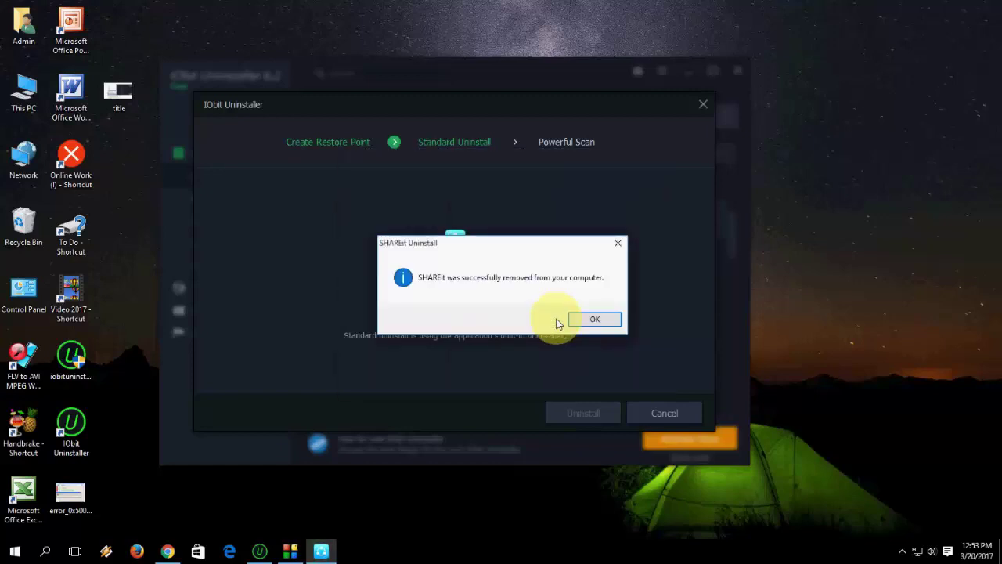
left_click(592, 321)
left_click(659, 409)
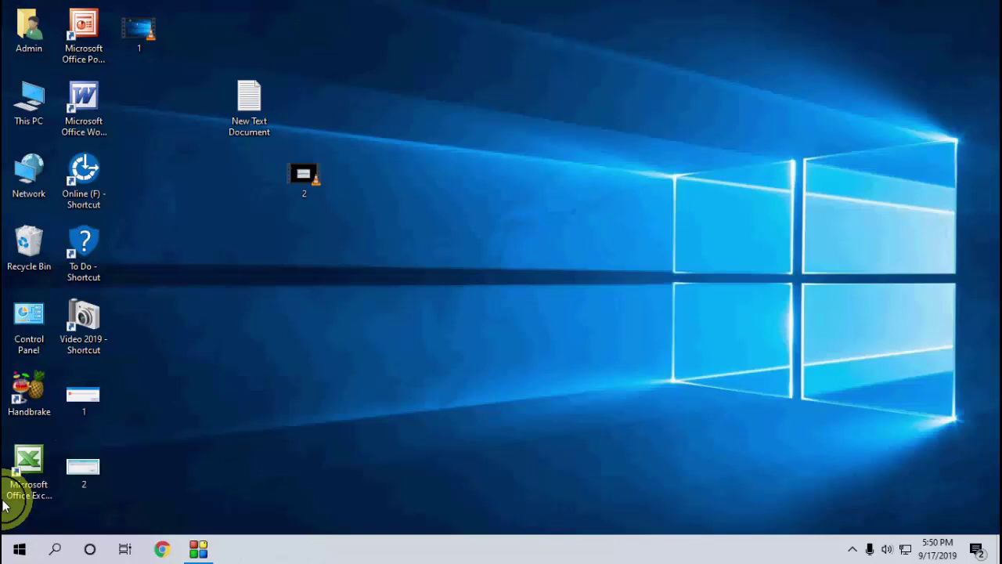
Search Start for 'services' and launch the Services console
key("super")
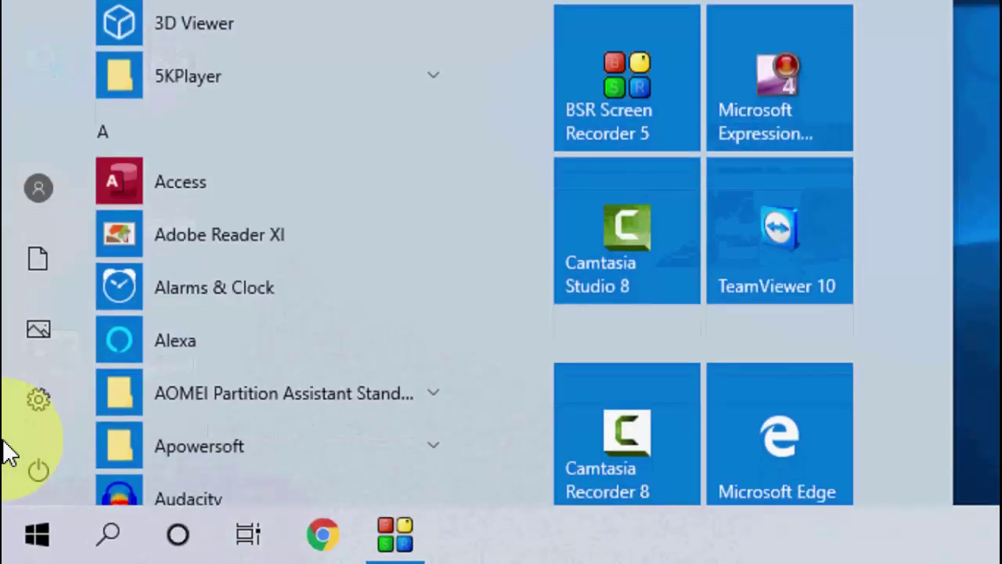
type("services")
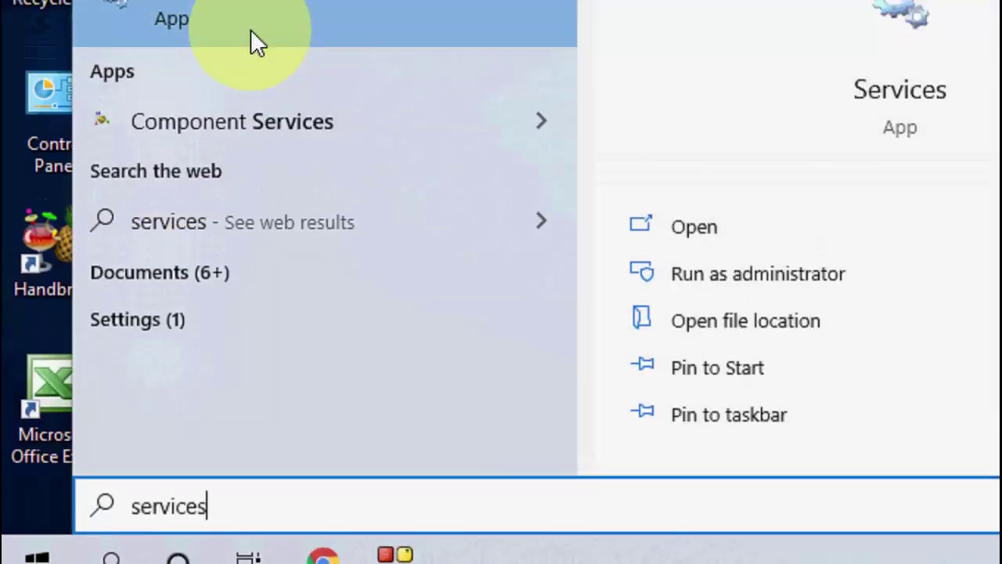
left_click(253, 53)
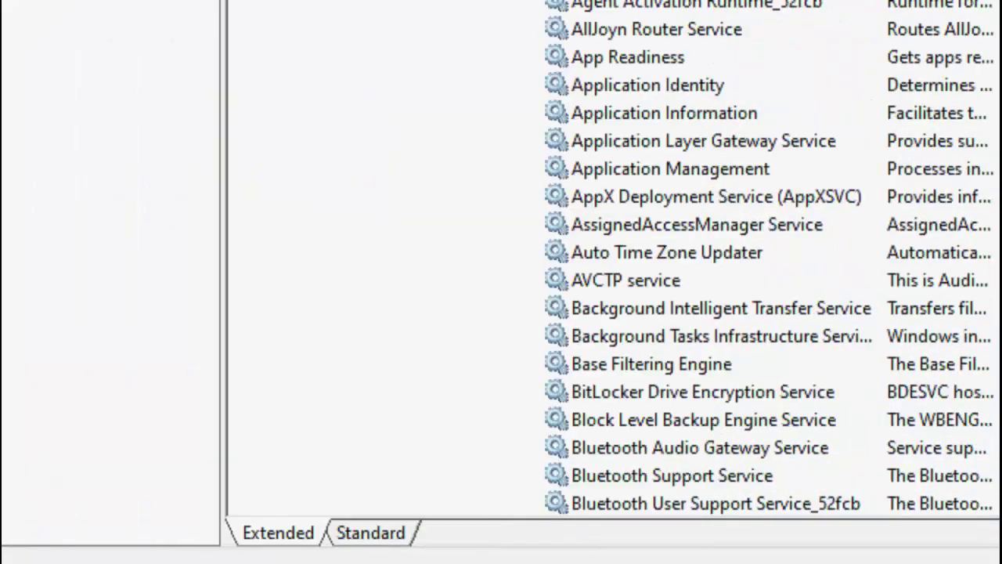
Start the Windows Installer service from its properties, then close Services
left_click(769, 234)
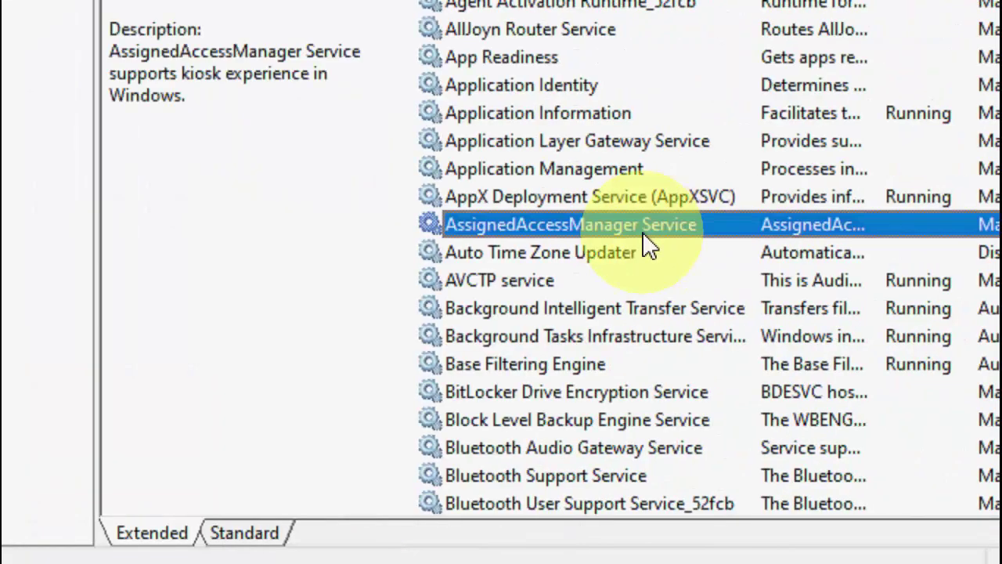
type("win")
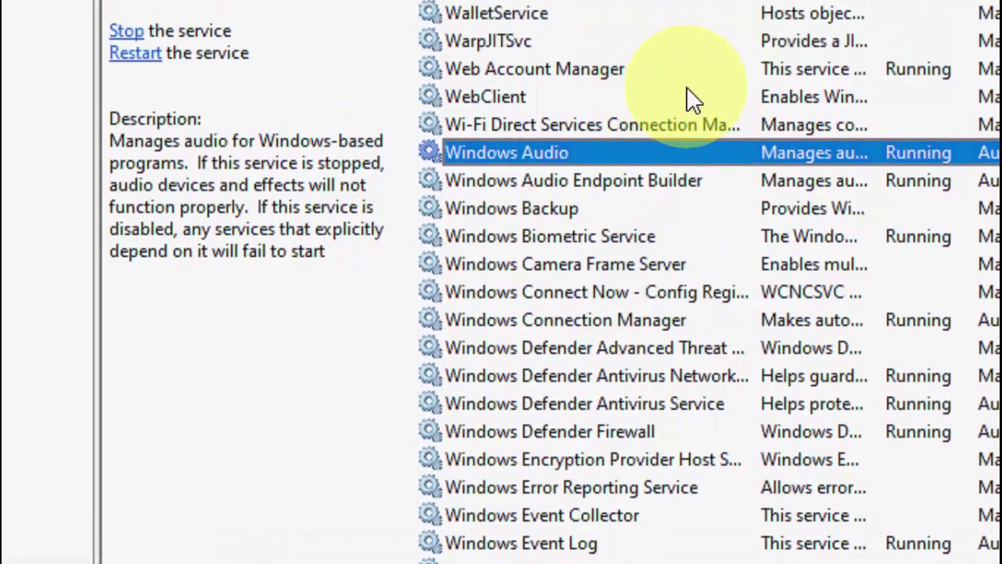
scroll(635, 286, "down", 2)
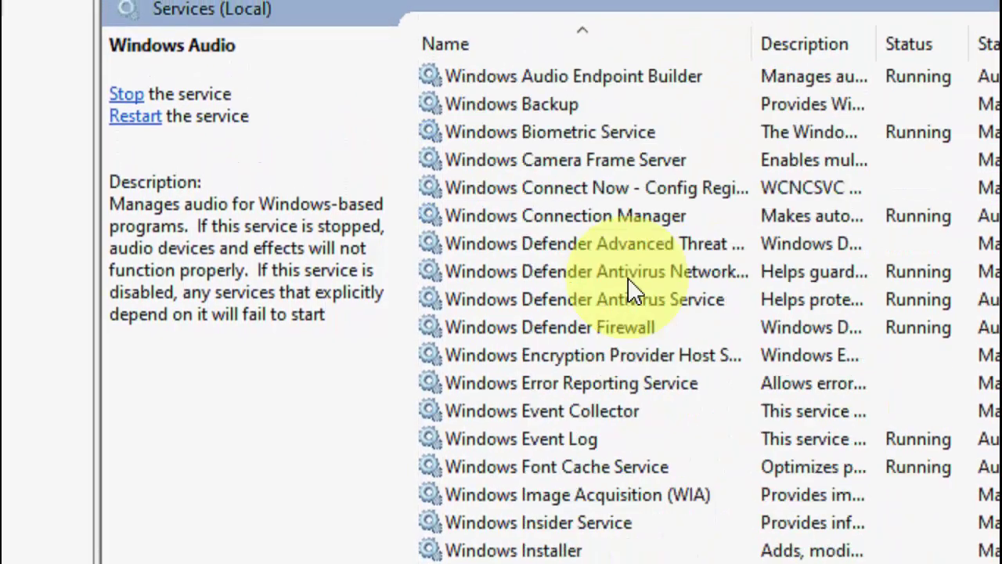
scroll(633, 297, "down", 1)
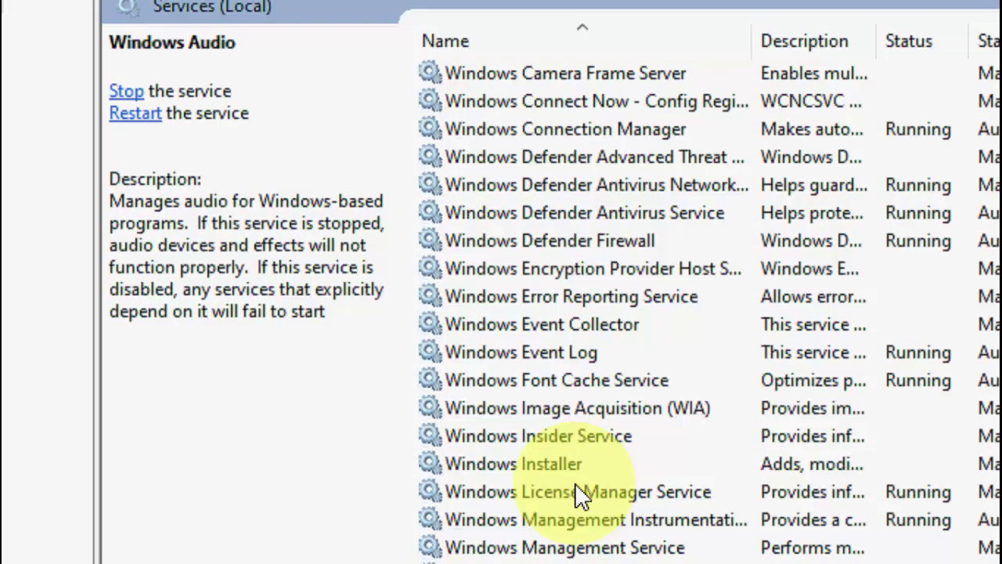
double_click(539, 462)
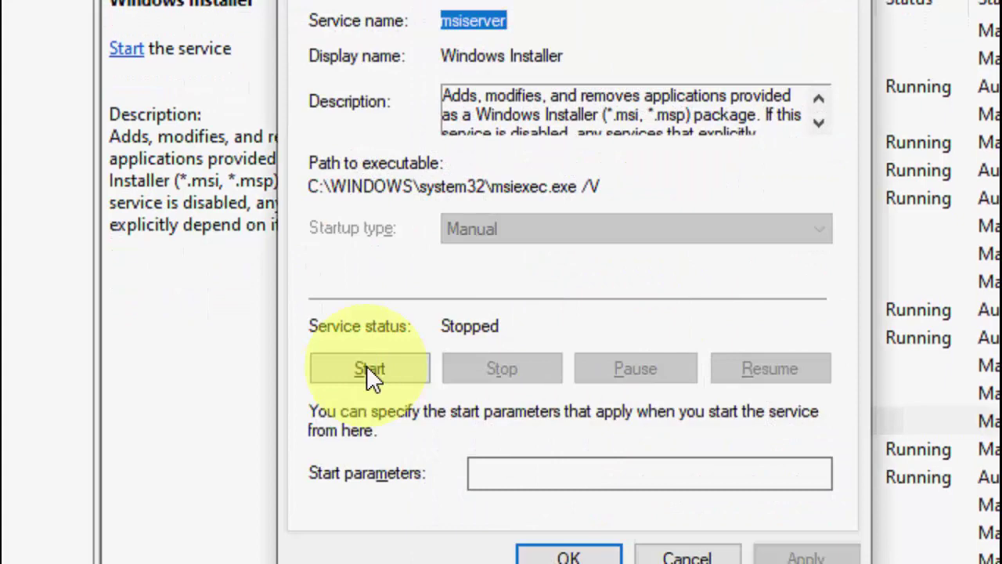
left_click(380, 369)
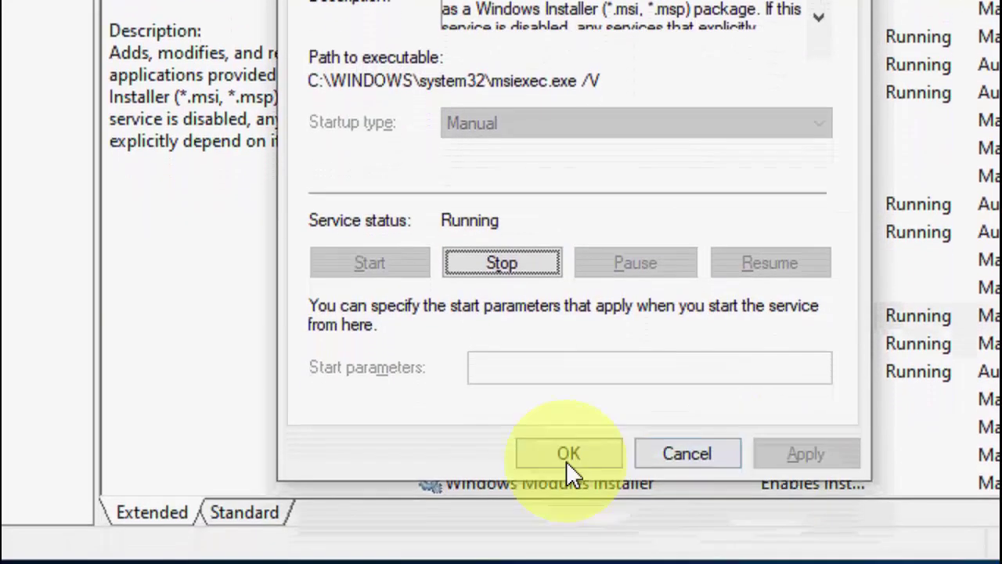
left_click(568, 457)
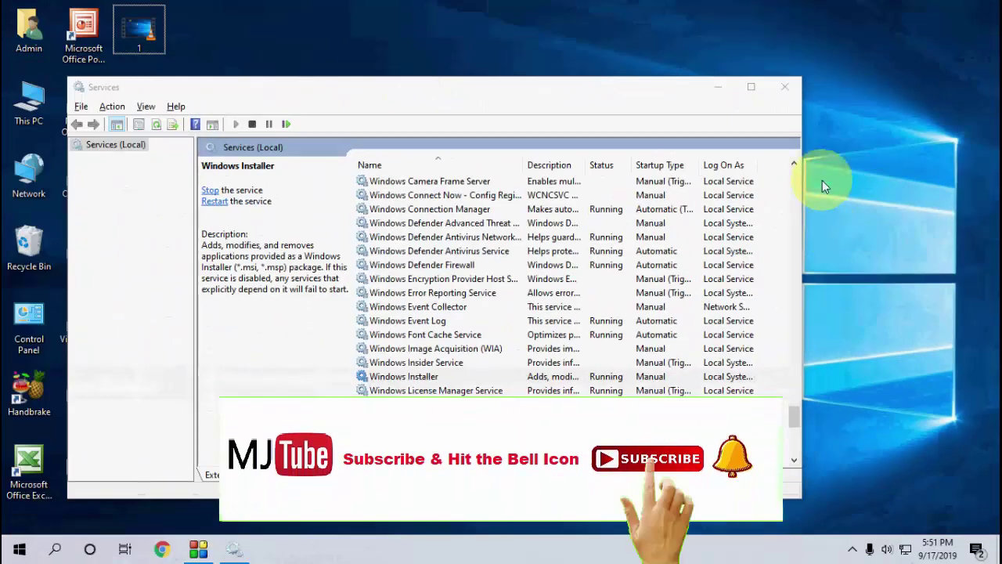
left_click(797, 94)
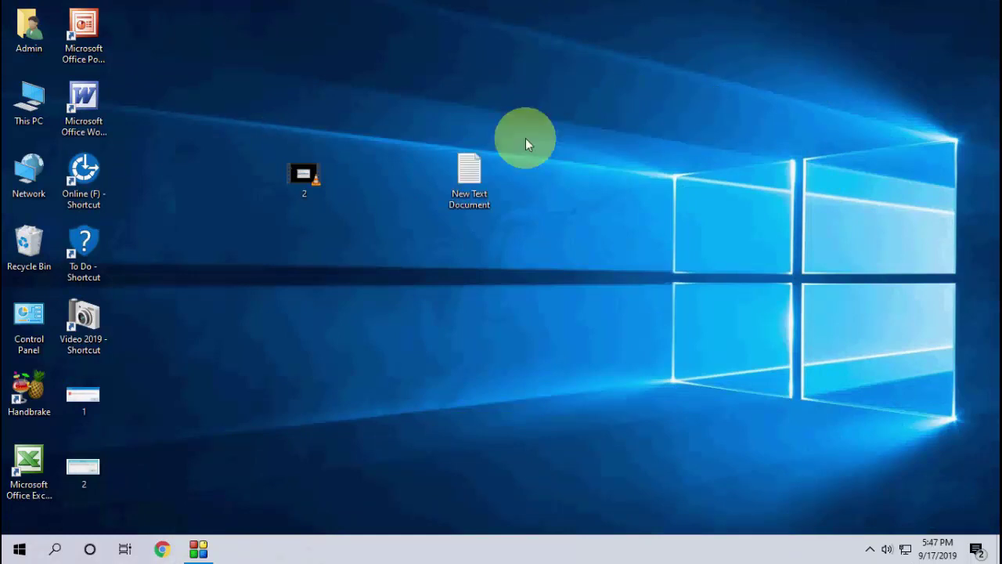
Refresh the desktop and bring up the Start menu
right_click(575, 151)
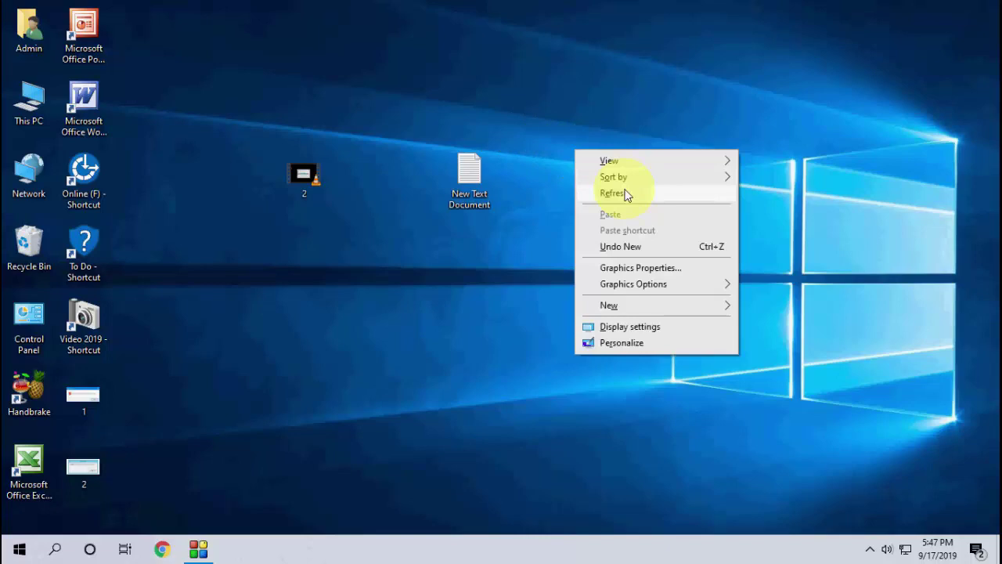
left_click(624, 192)
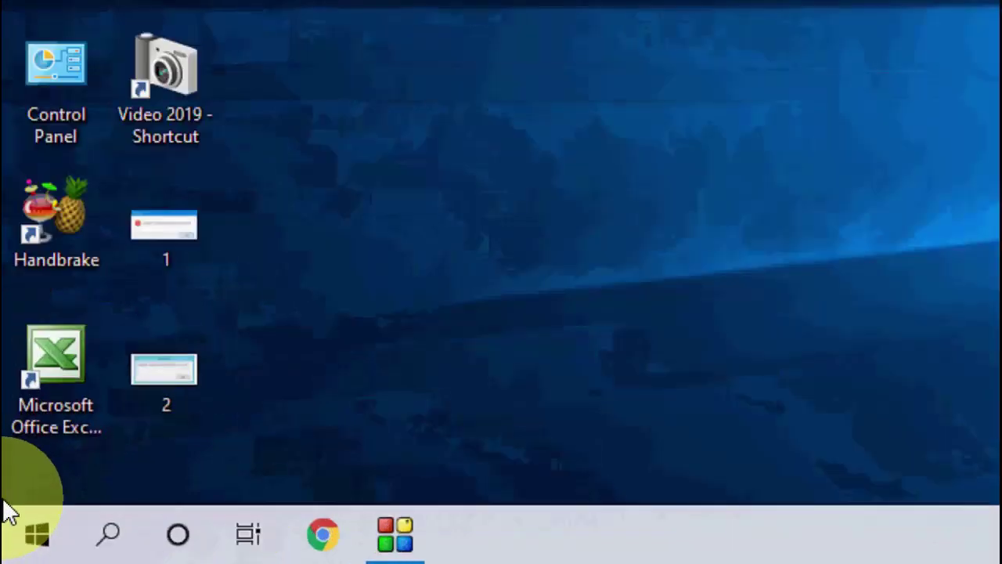
left_click(6, 513)
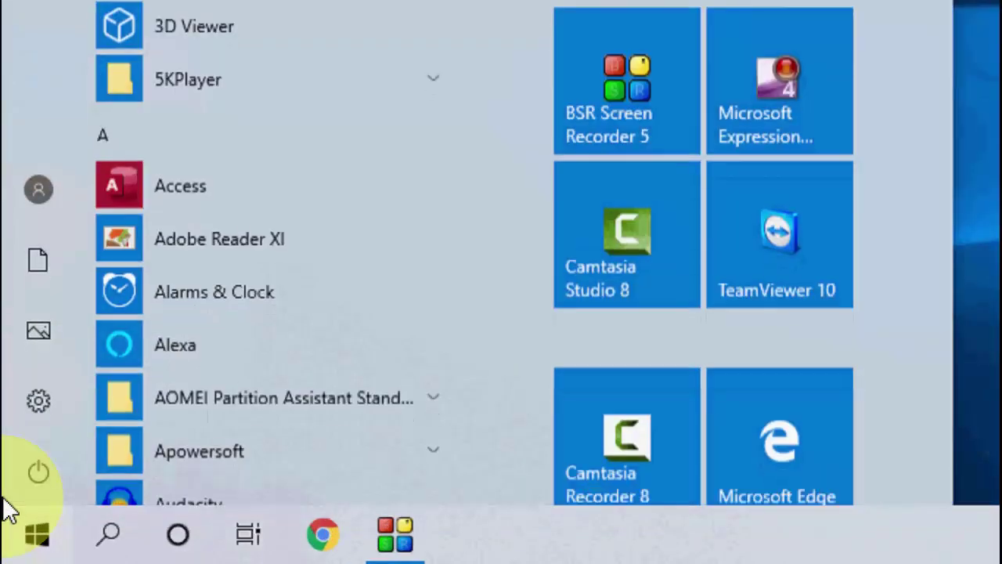
Search 'cmd' and run Command Prompt as administrator
type("cmd")
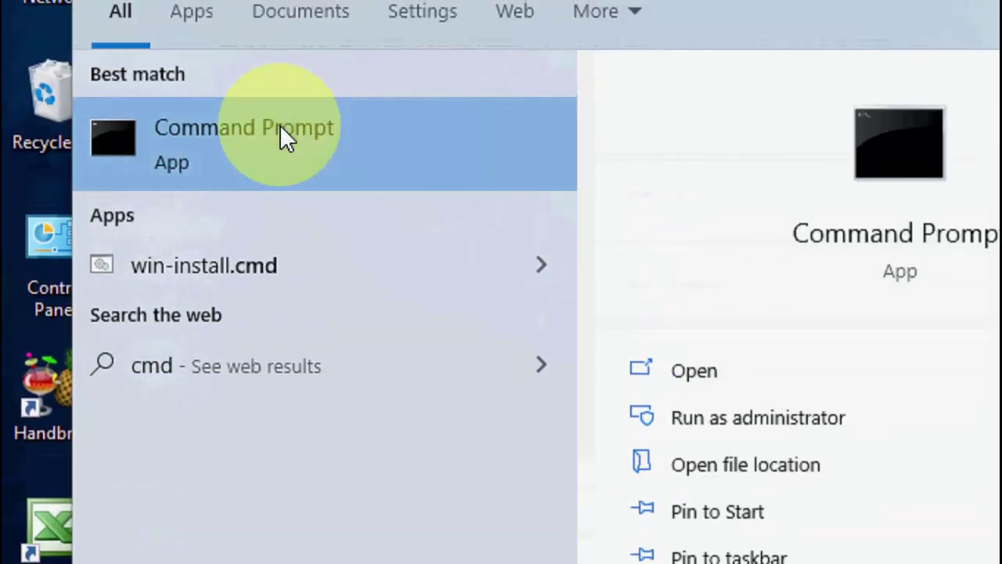
right_click(279, 140)
left_click(328, 174)
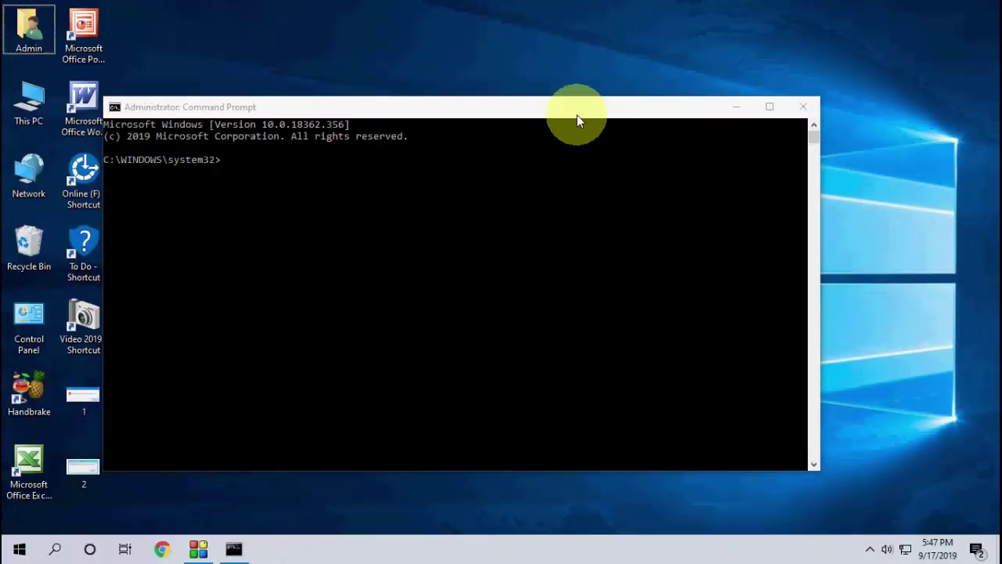
Arrange the Command Prompt window and the New Text Document icon side by side
left_click_drag(329, 16, 300, 141)
left_click_drag(466, 161, 247, 102)
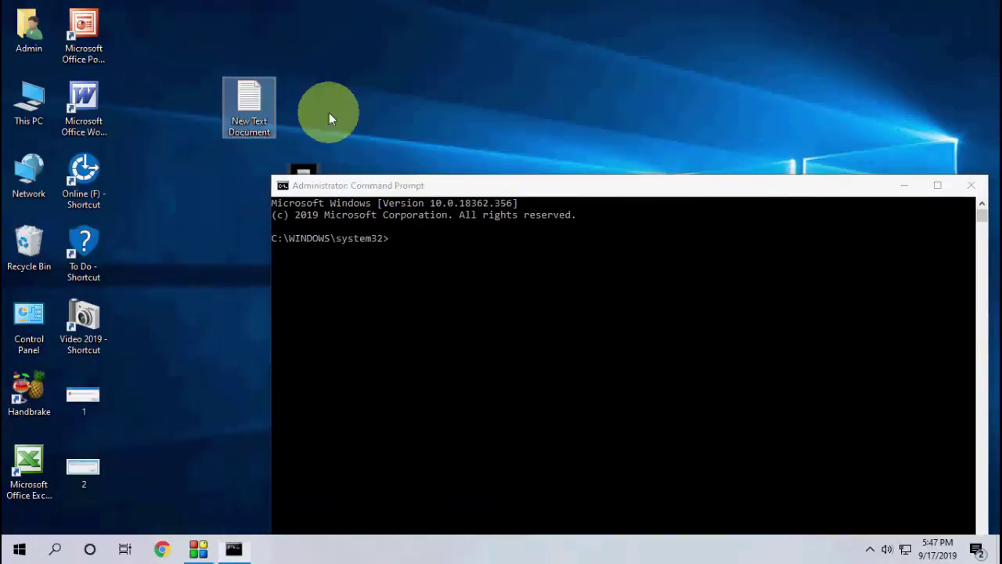
left_click_drag(447, 182, 462, 117)
Open New Text Document in Notepad and select the msiexec /unreg line
double_click(248, 94)
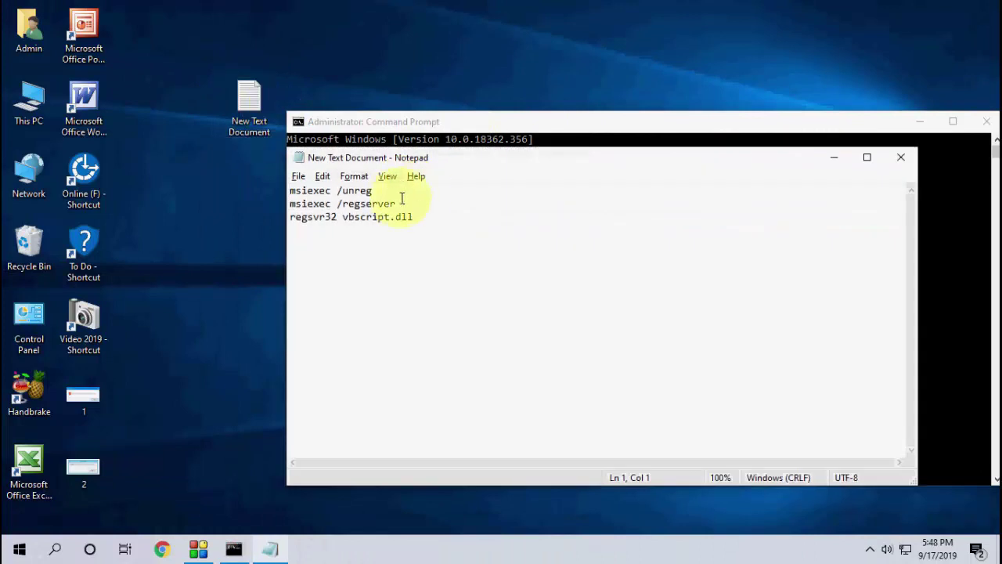
left_click_drag(397, 203, 268, 189)
left_click(347, 196)
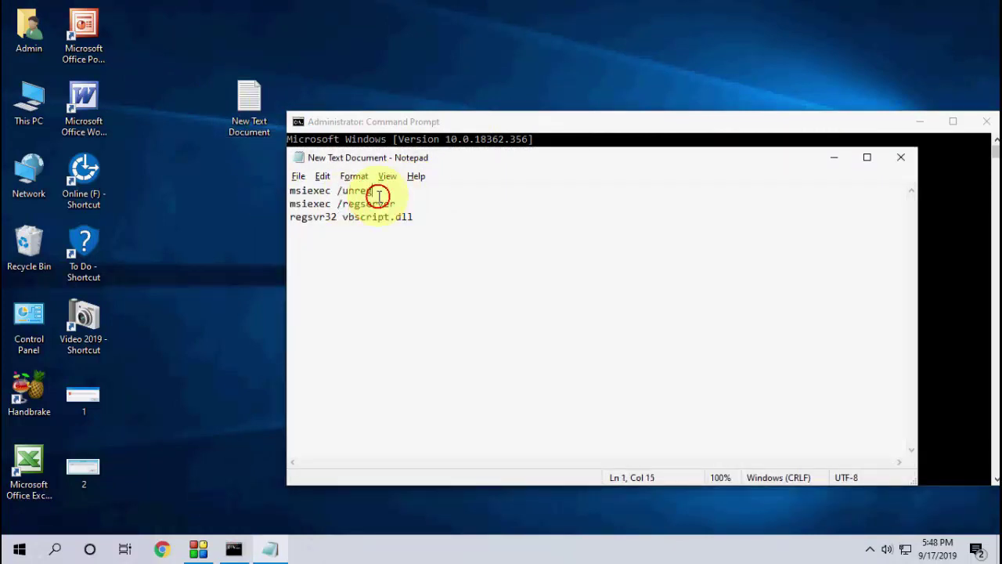
left_click_drag(376, 197, 270, 189)
key("ctrl+c")
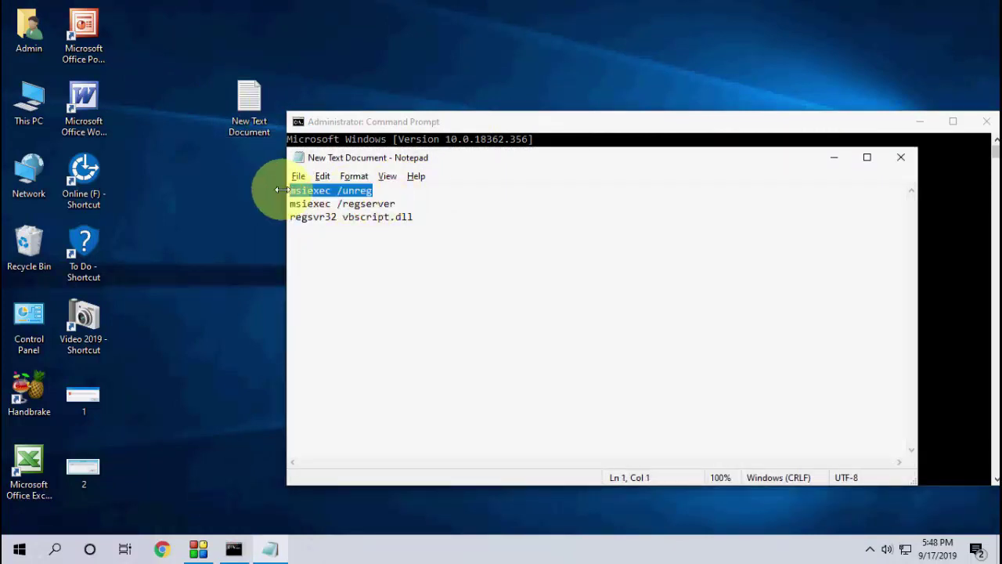
Paste msiexec /unreg into the administrator Command Prompt and run it
left_click(760, 123)
right_click(416, 173)
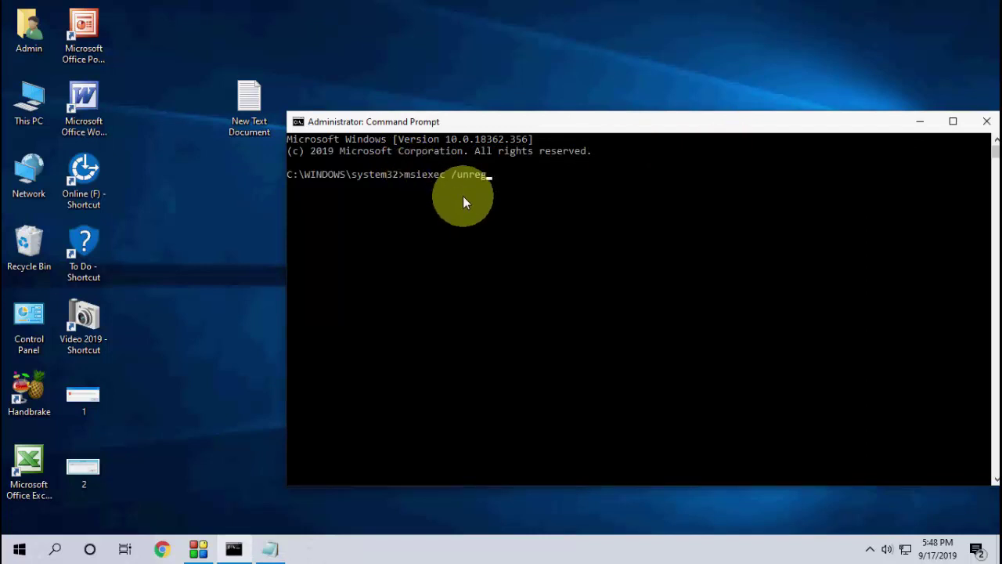
left_click(230, 190)
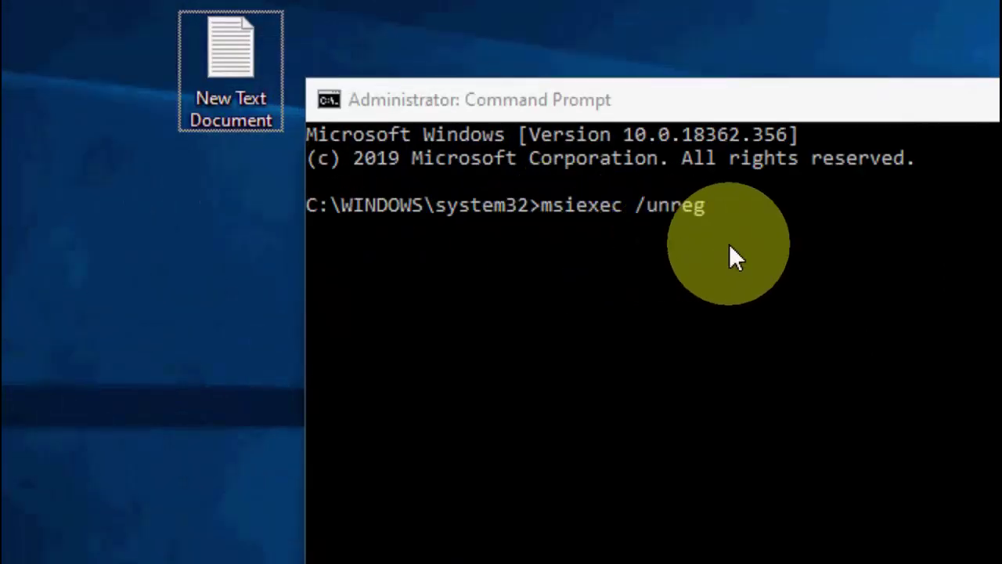
left_click(734, 219)
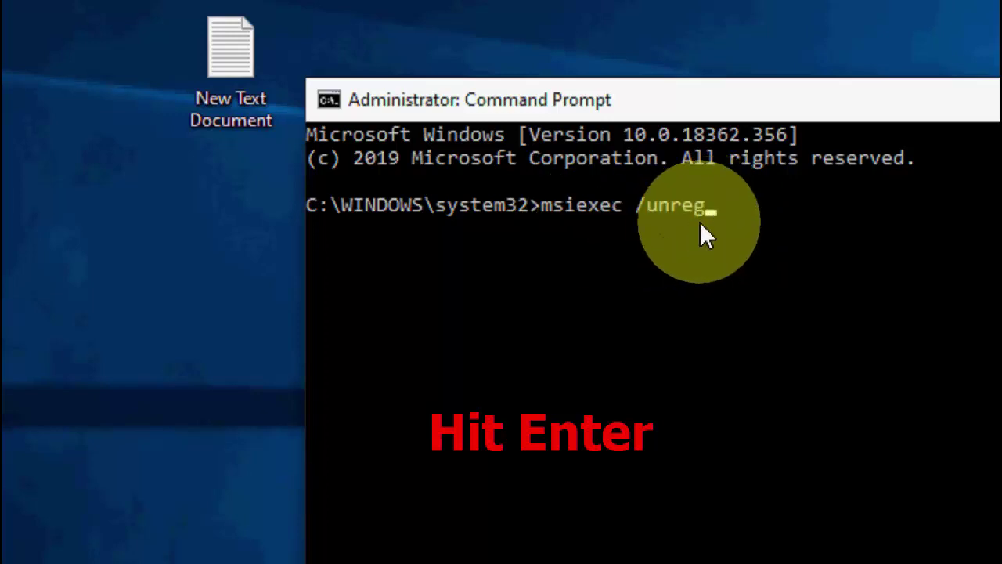
left_click(223, 213)
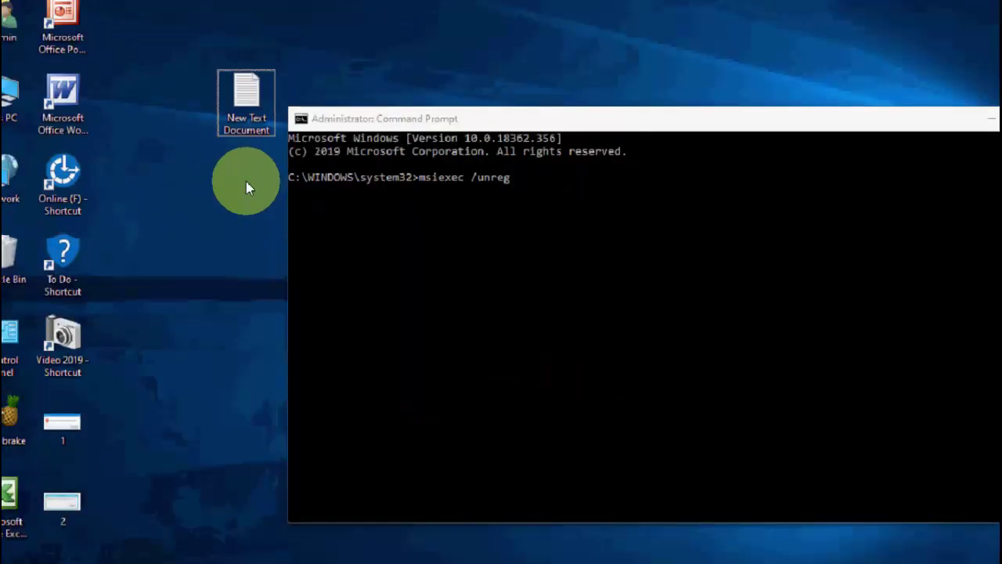
left_click(521, 191)
key("Escape")
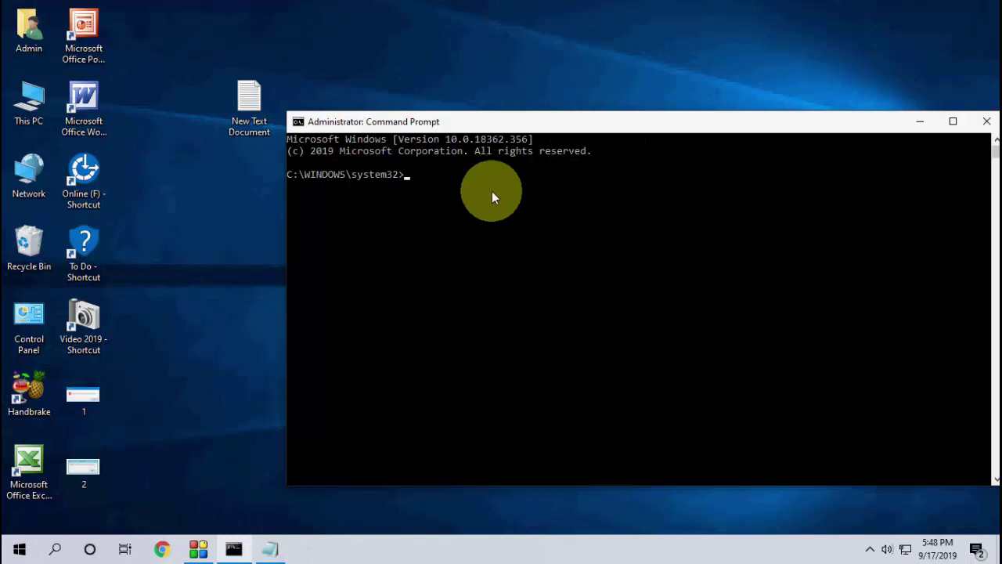
Select msiexec /regserver in Notepad and paste it at the administrator prompt
left_click(271, 548)
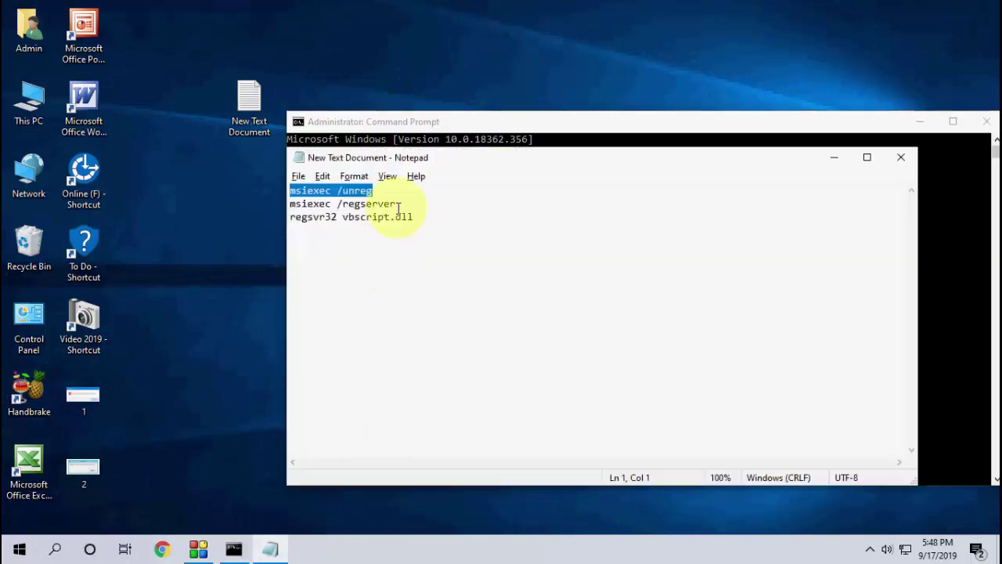
left_click_drag(400, 205, 292, 206)
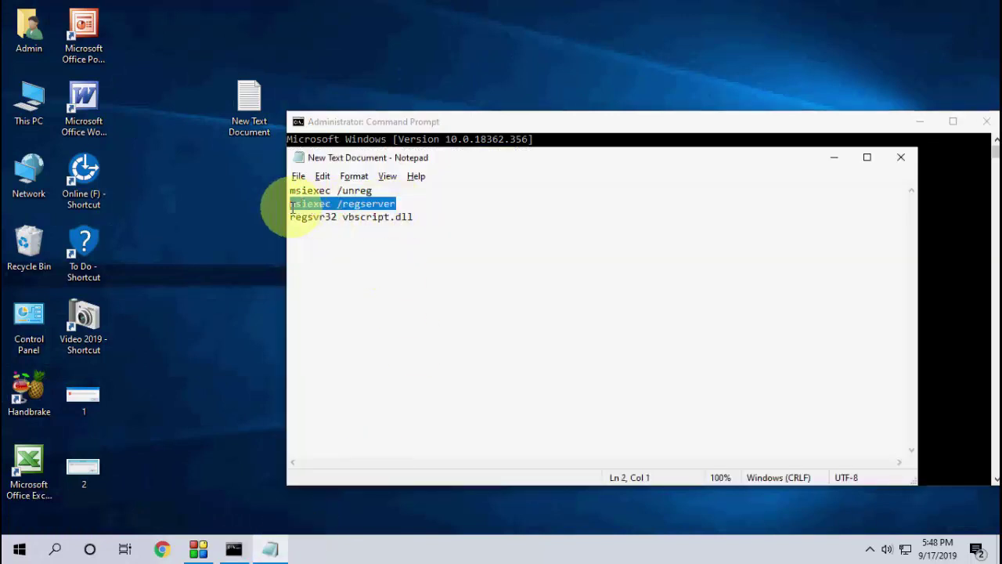
left_click(429, 125)
left_click(413, 178)
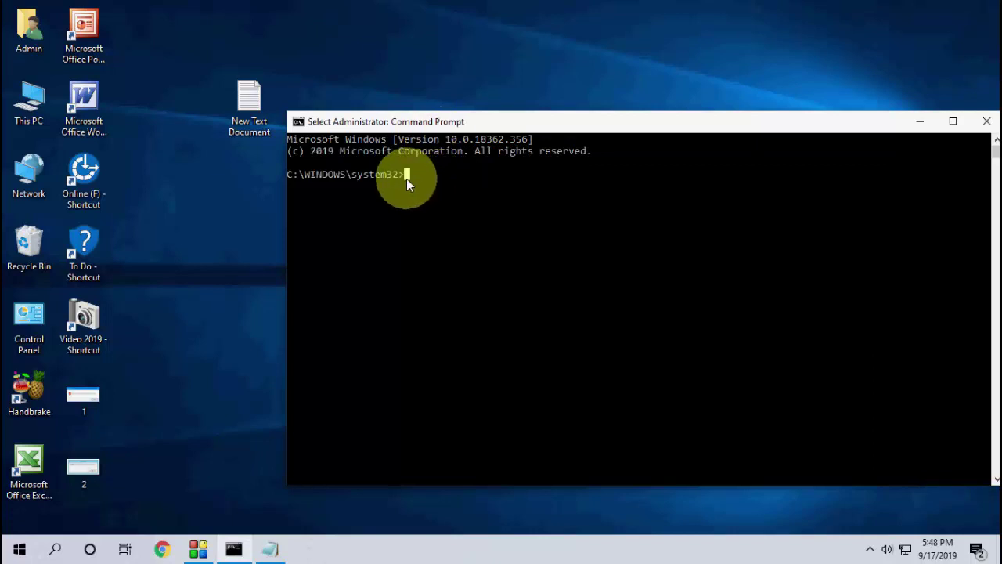
right_click(406, 179)
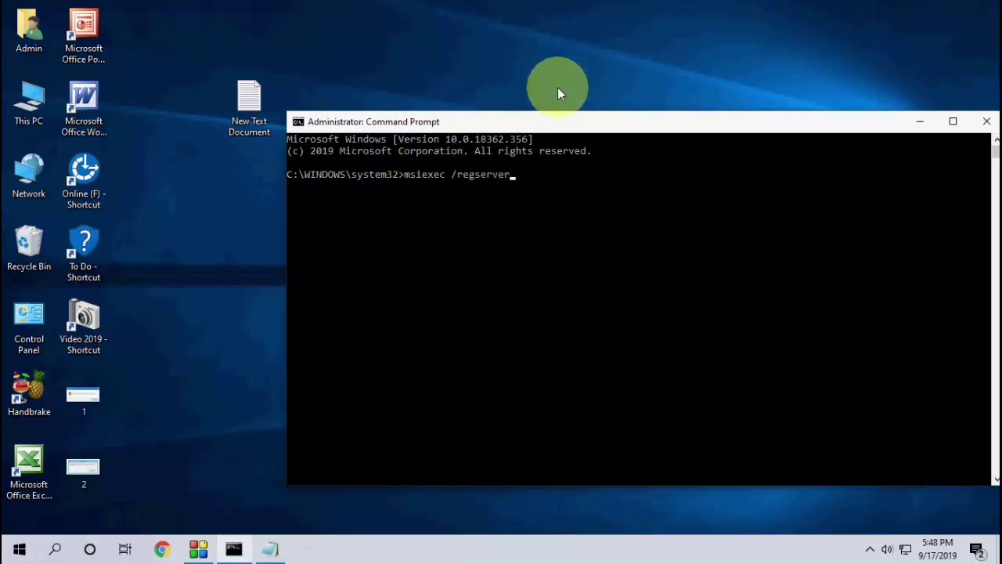
left_click(471, 99)
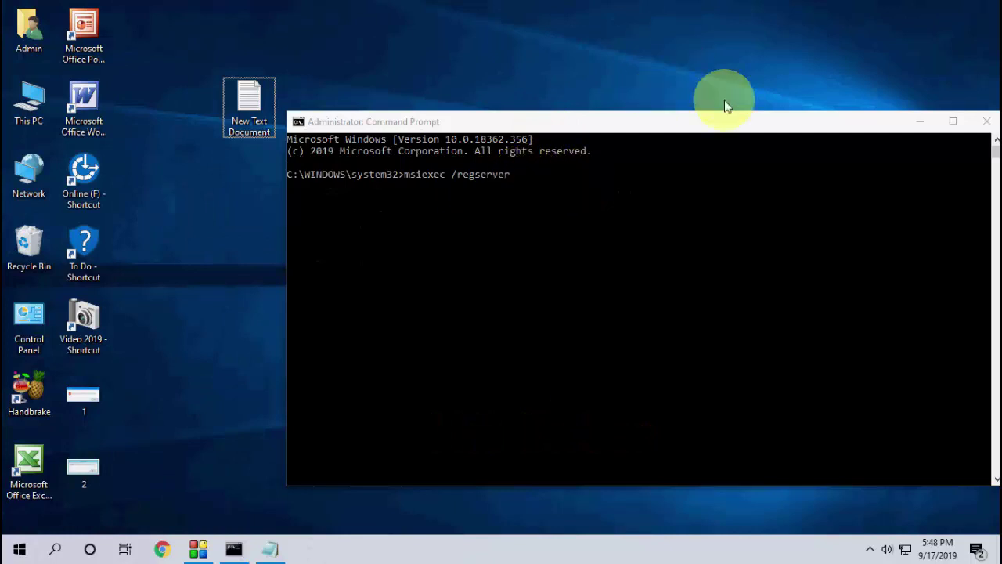
Run msiexec /regserver and close the Command Prompt window
left_click(772, 128)
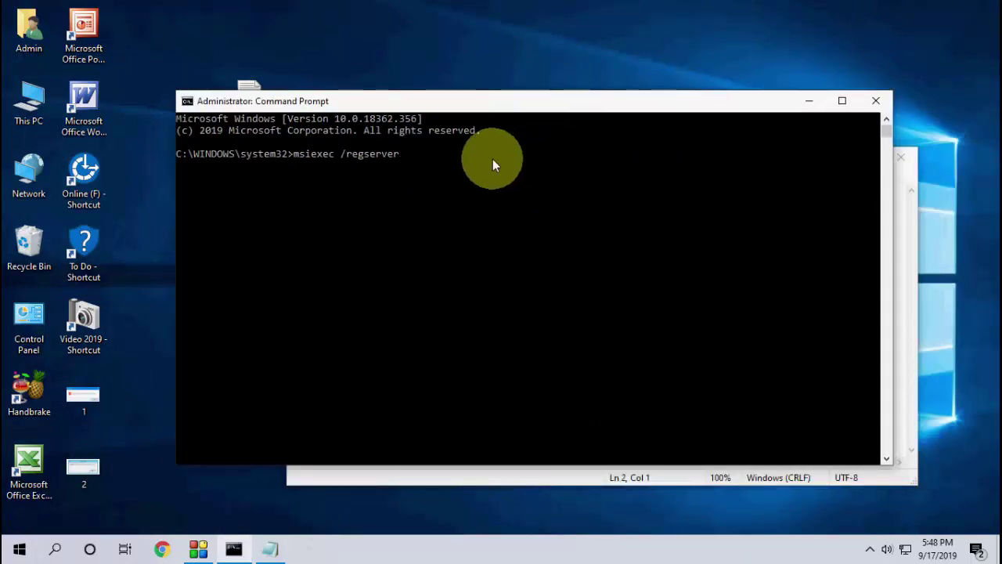
key("Escape")
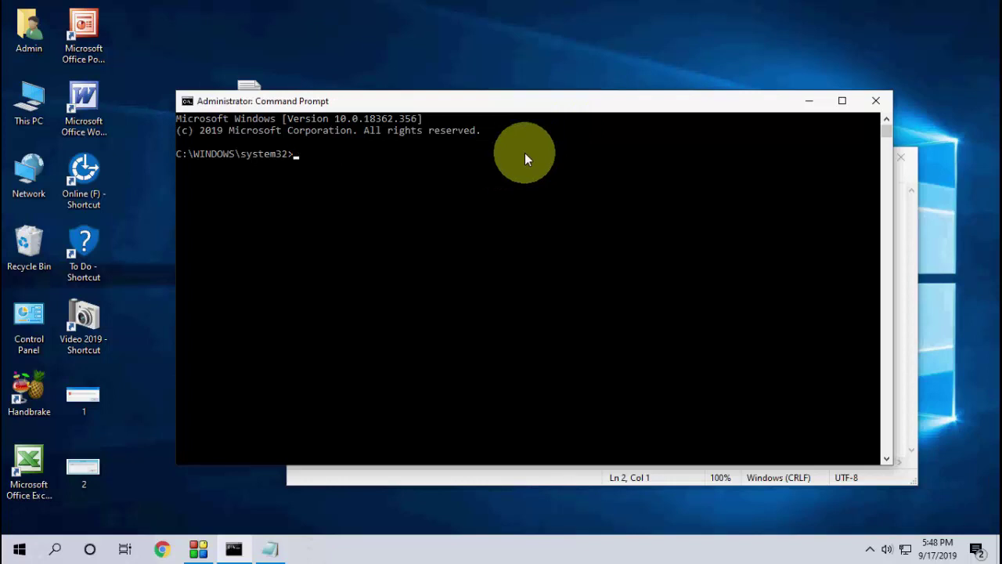
left_click(875, 101)
Minimize Notepad, refresh the desktop, and bring up the Start menu
left_click(834, 158)
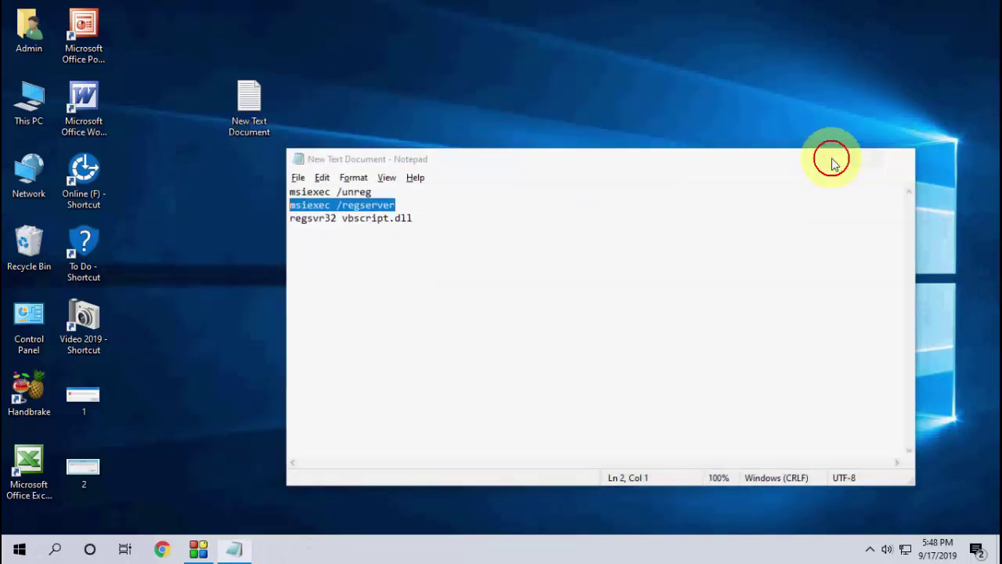
right_click(523, 167)
left_click(548, 206)
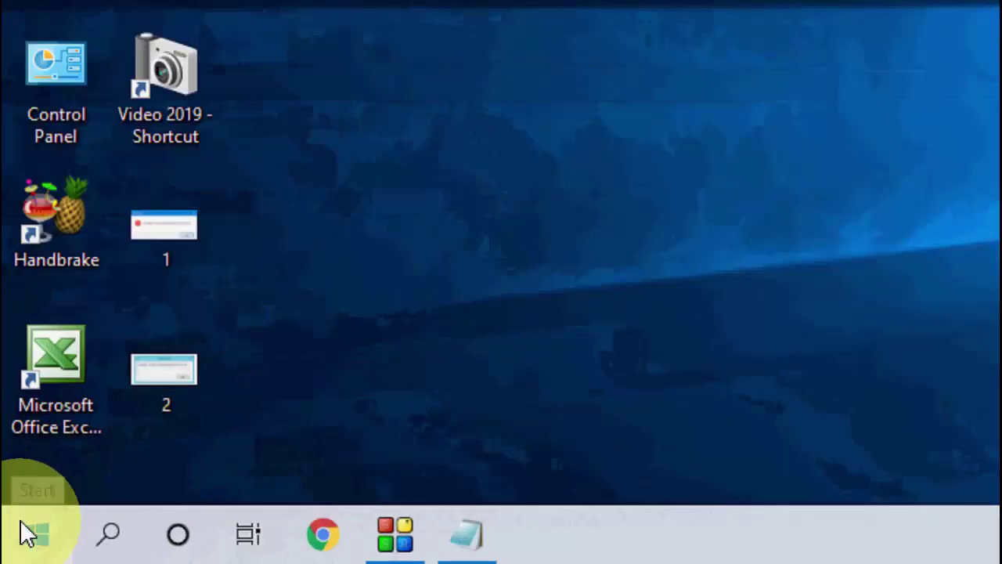
left_click(16, 546)
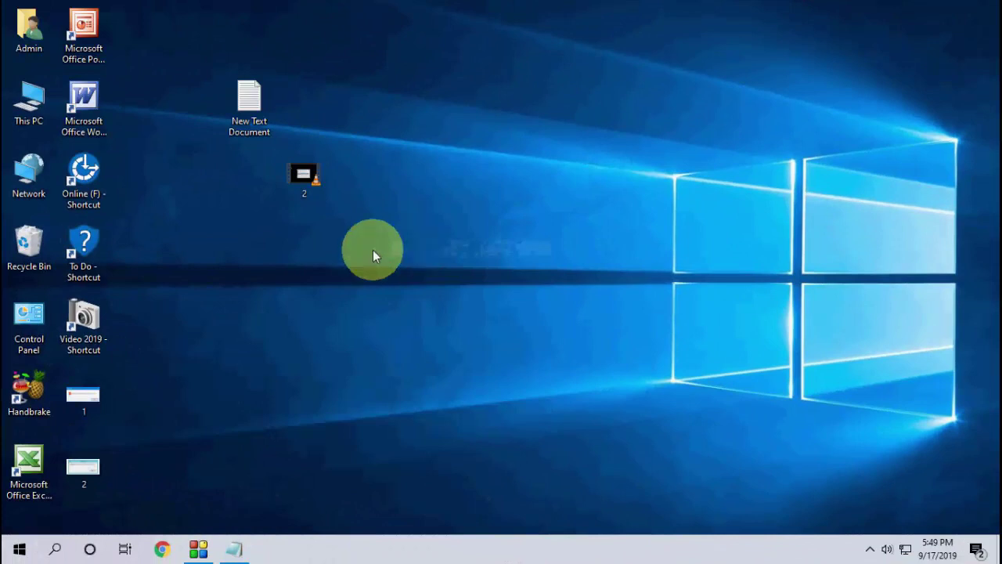
Search 'cmd' and run Command Prompt as administrator, approving the permission prompt
key("super")
type("cmd")
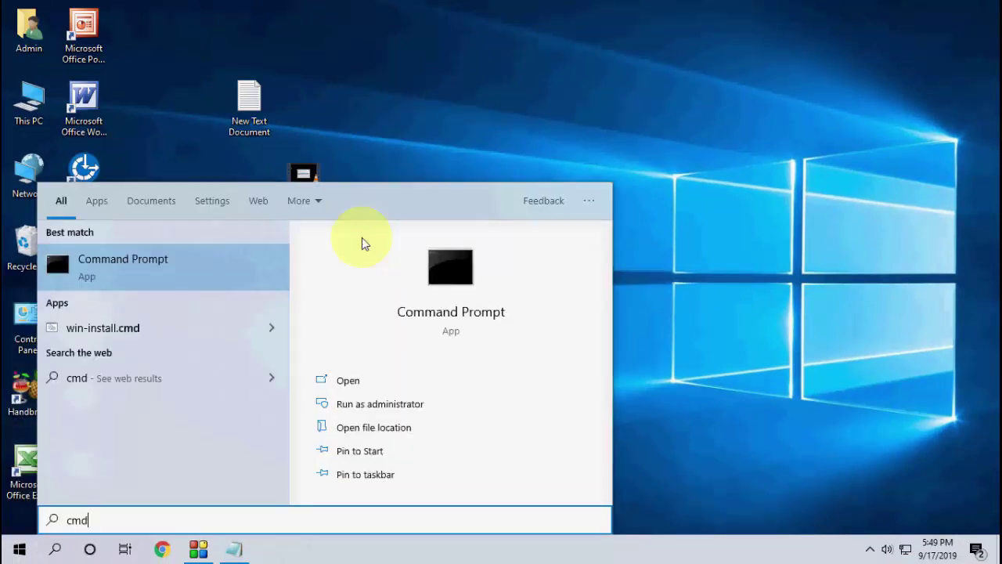
right_click(201, 267)
left_click(230, 278)
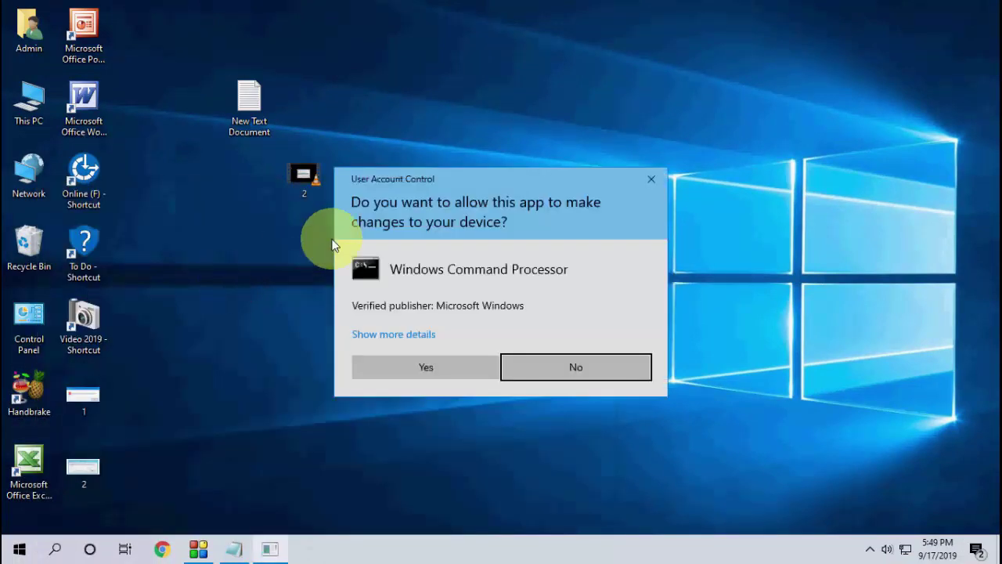
left_click(439, 365)
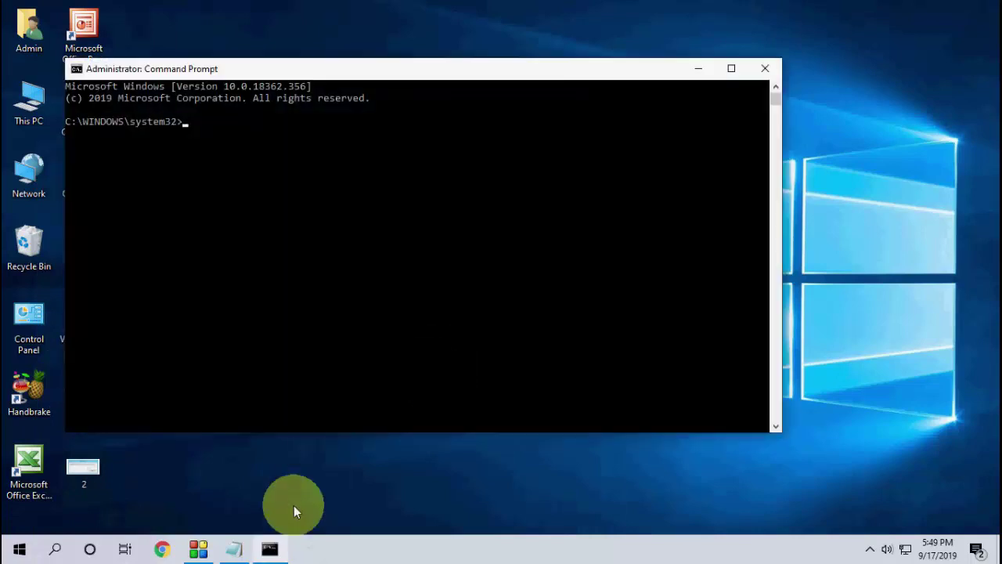
Paste the 'regsvr32 vbscript.dll' line from Notepad into the administrator Command Prompt, run it, then close the window
left_click(234, 549)
left_click_drag(421, 217, 291, 219)
key("ctrl+c")
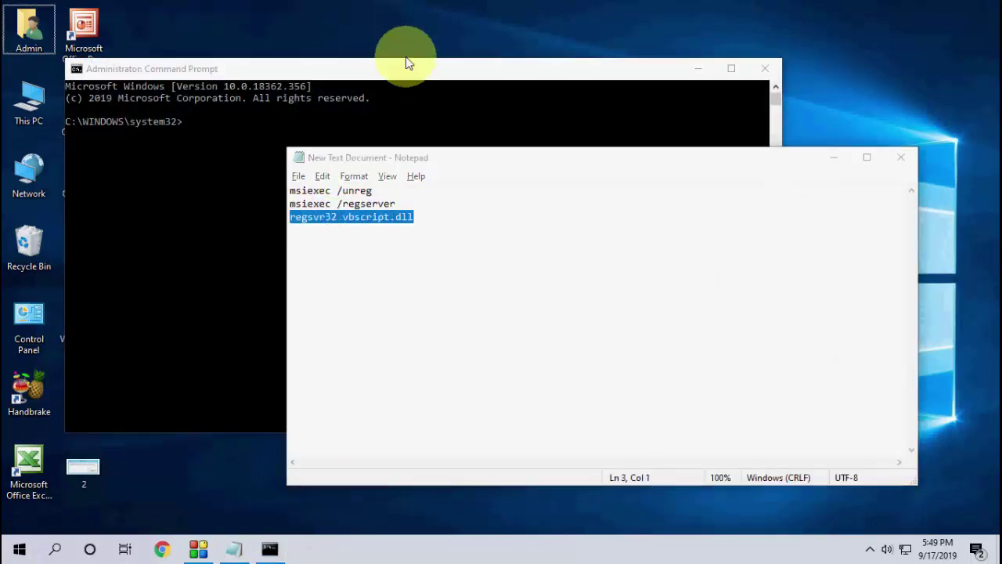
left_click(769, 145)
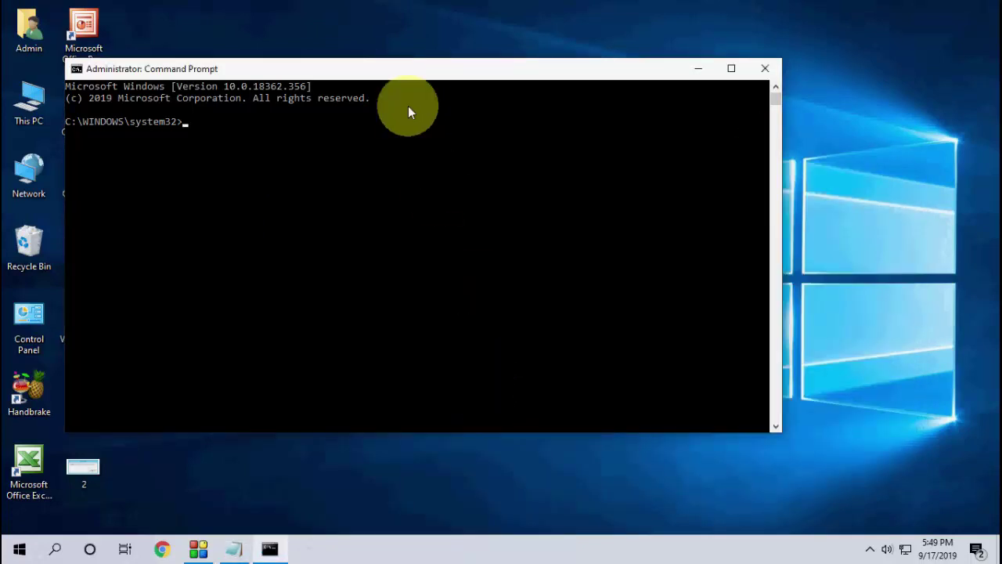
left_click_drag(397, 70, 536, 96)
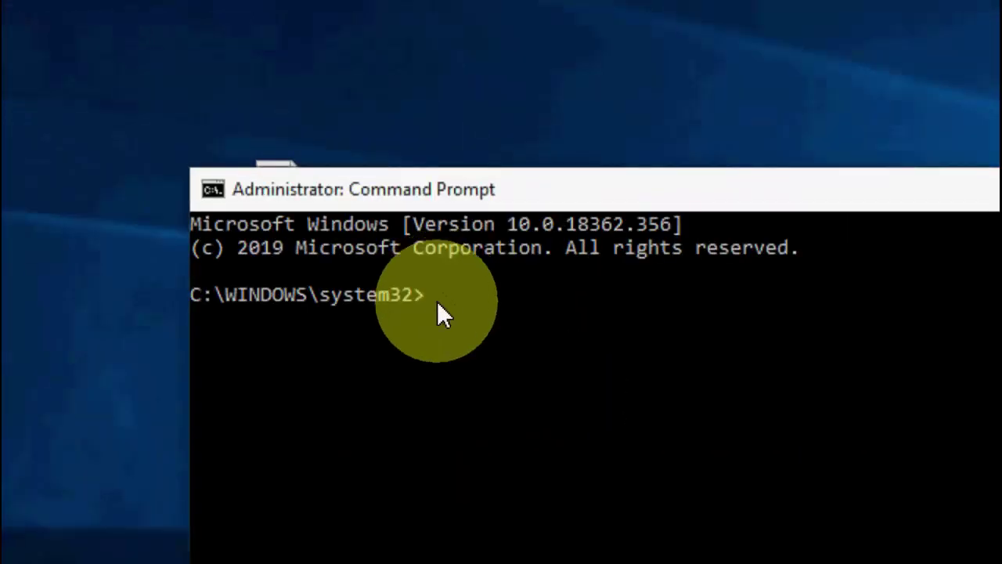
left_click(427, 300)
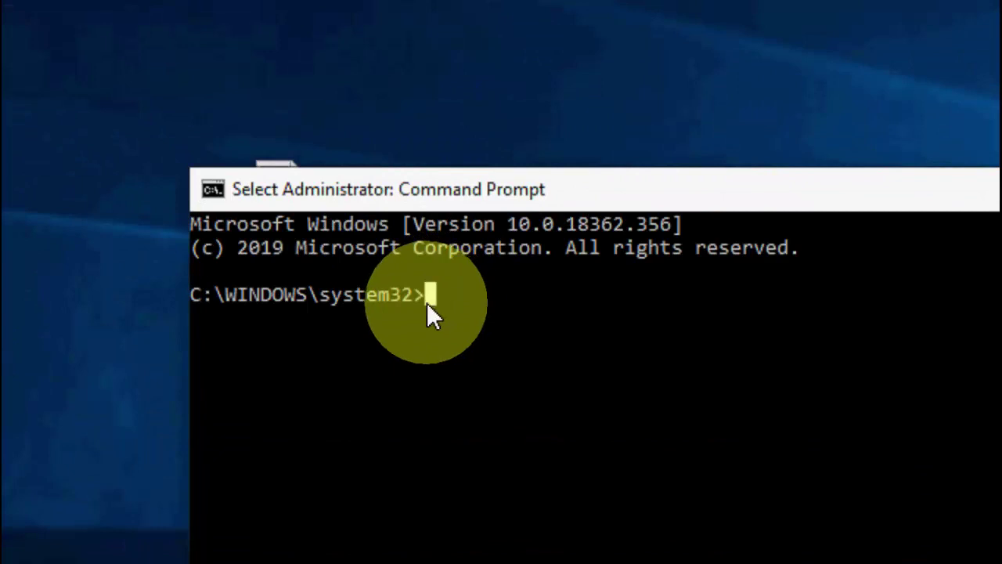
key("Escape")
key("ctrl+v")
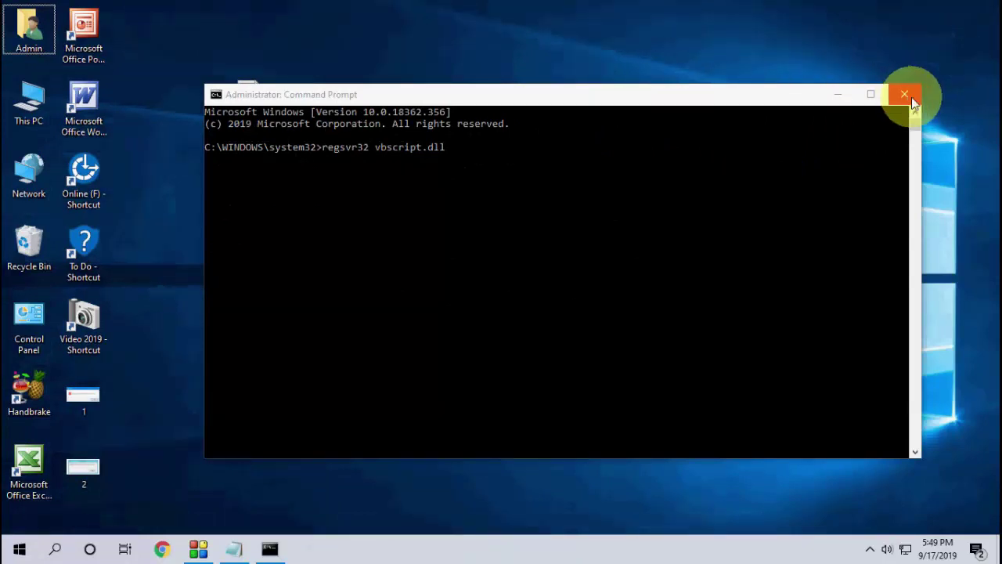
left_click(909, 95)
right_click(695, 100)
left_click(719, 144)
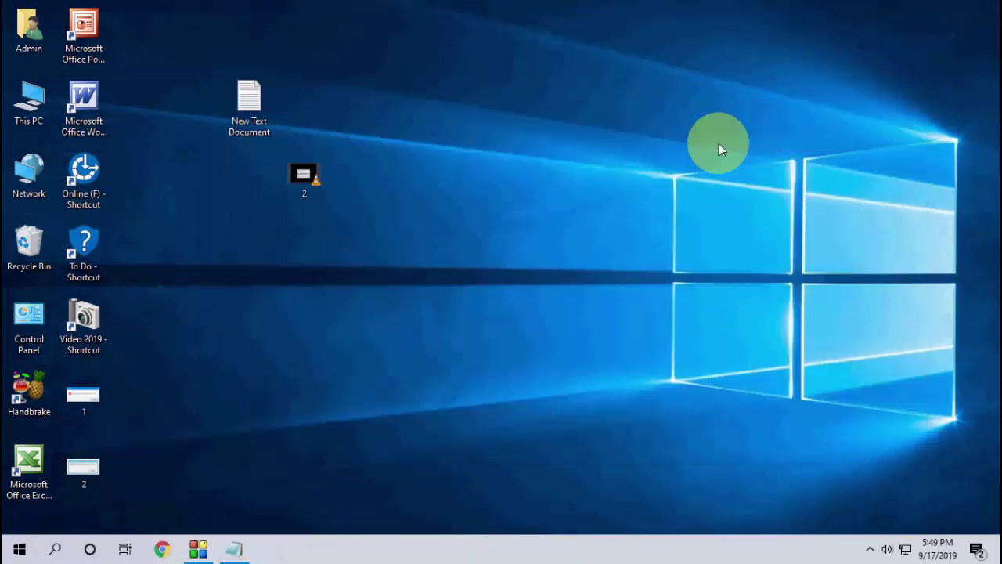